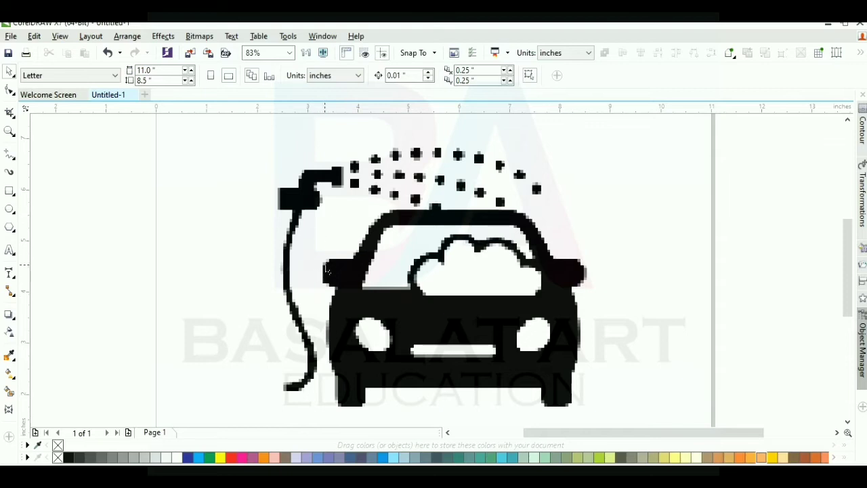
Trace the bottom bend of the hose with a 3-point curve about 0.5 by 0.85 inches.
{"action": "left_click", "coordinate": [12, 158]}
{"action": "left_click", "coordinate": [80, 238]}
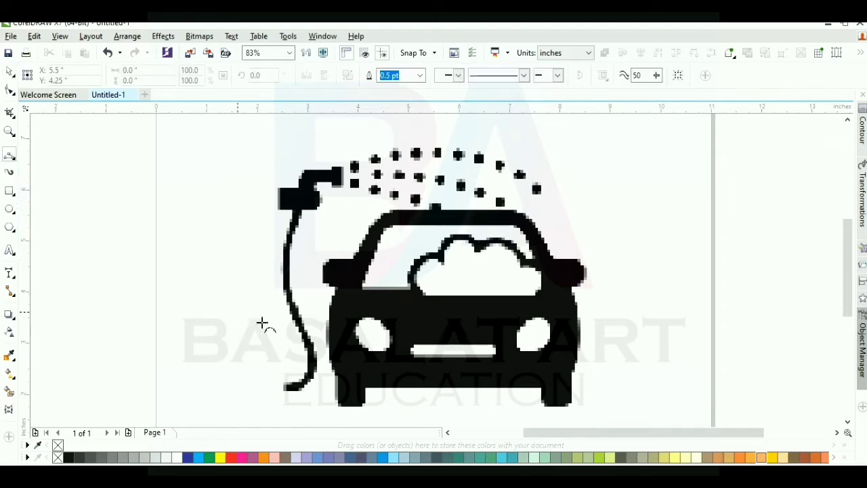
{"action": "left_click_drag", "start_coordinate": [251, 298], "coordinate": [358, 398]}
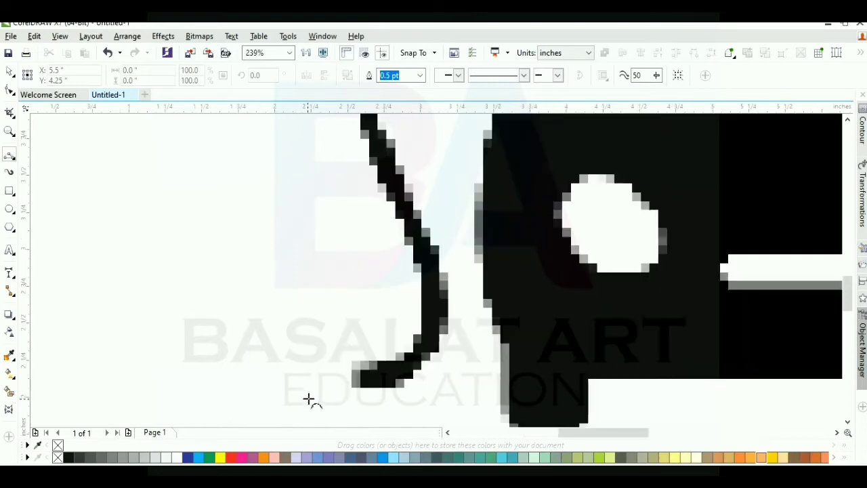
{"action": "mouse_move", "coordinate": [398, 374]}
{"action": "left_mouse_down"}
{"action": "mouse_move", "coordinate": [441, 248]}
{"action": "mouse_move", "coordinate": [427, 257]}
{"action": "left_mouse_up"}
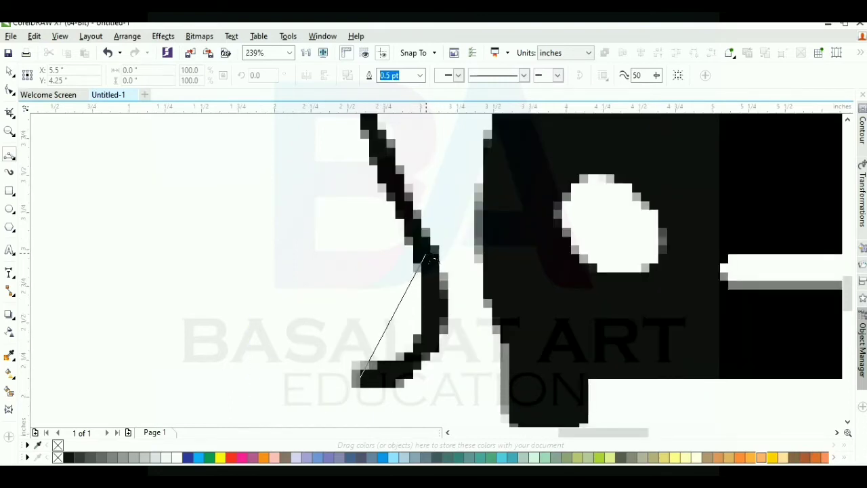
{"action": "left_click", "coordinate": [439, 351]}
Continue the hose curve with two more 3-point segments up into the spray gun body, about 3.6 inches tall overall.
{"action": "scroll", "coordinate": [442, 351], "scroll_direction": "down", "scroll_amount": 2}
{"action": "scroll", "coordinate": [428, 316], "scroll_direction": "up", "scroll_amount": 2}
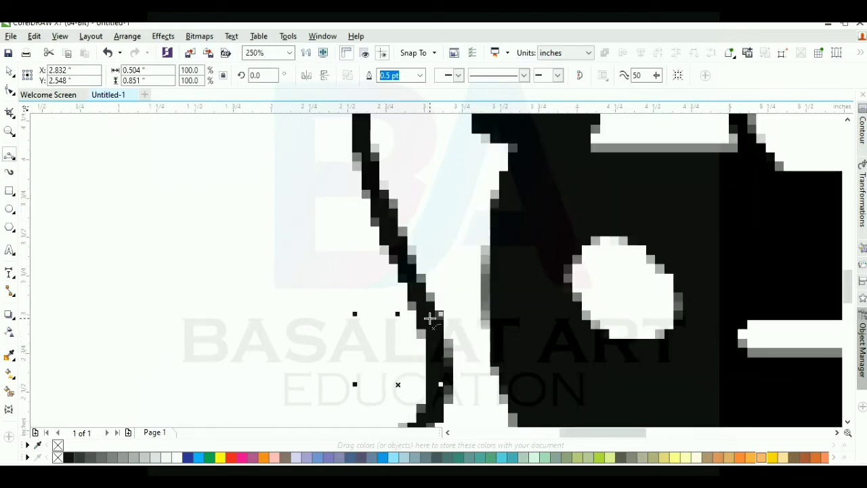
{"action": "left_click_drag", "start_coordinate": [429, 317], "coordinate": [362, 144]}
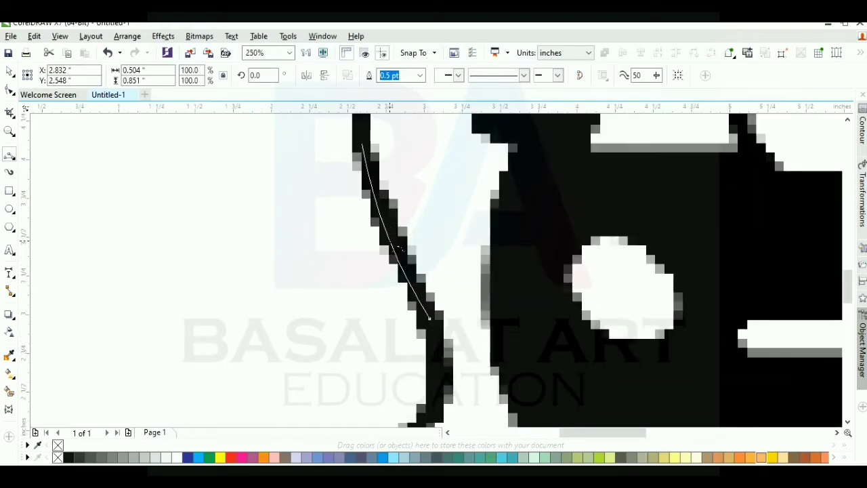
{"action": "left_click", "coordinate": [400, 271]}
{"action": "scroll", "coordinate": [404, 344], "scroll_direction": "down", "scroll_amount": 2}
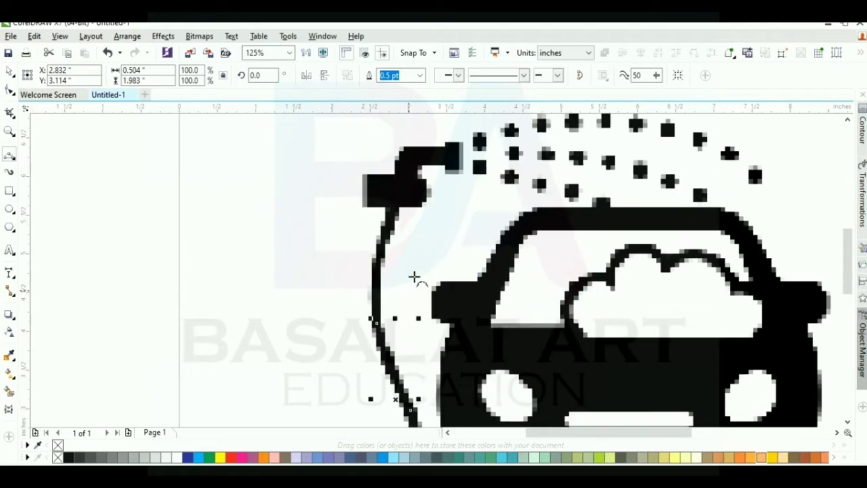
{"action": "scroll", "coordinate": [413, 282], "scroll_direction": "up", "scroll_amount": 2}
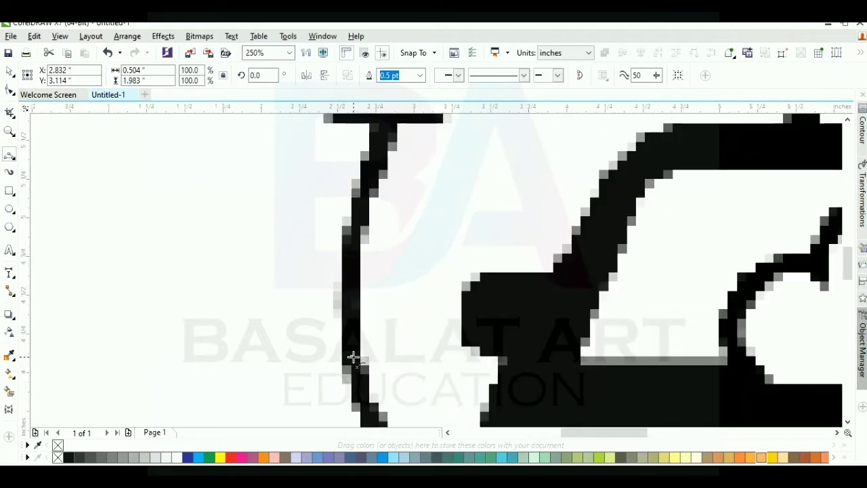
{"action": "mouse_move", "coordinate": [353, 357]}
{"action": "left_mouse_down"}
{"action": "mouse_move", "coordinate": [394, 116]}
{"action": "mouse_move", "coordinate": [396, 132]}
{"action": "left_mouse_up"}
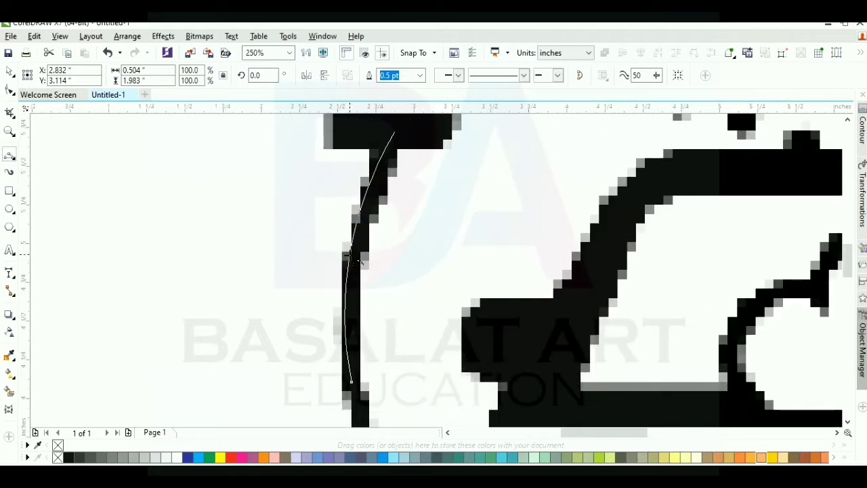
{"action": "left_click", "coordinate": [365, 251]}
{"action": "scroll", "coordinate": [372, 244], "scroll_direction": "down", "scroll_amount": 2}
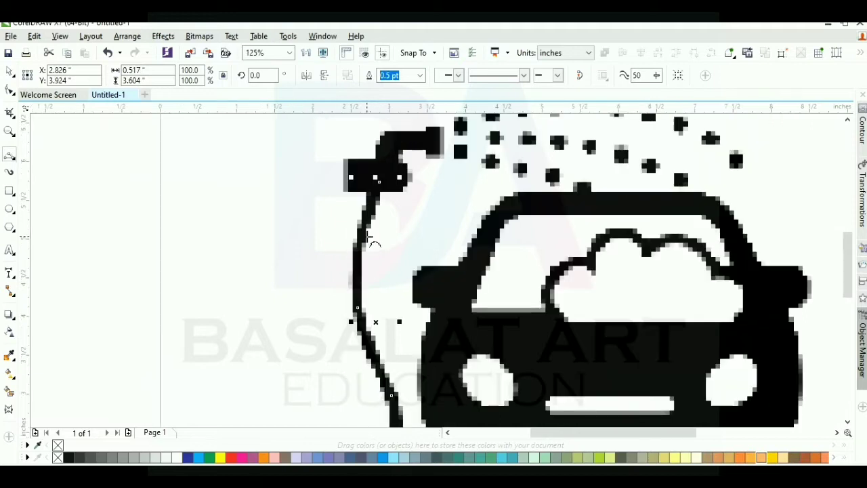
Make the two middle nodes of the hose curve smooth.
{"action": "scroll", "coordinate": [369, 238], "scroll_direction": "down", "scroll_amount": 2}
{"action": "scroll", "coordinate": [441, 387], "scroll_direction": "up", "scroll_amount": 1}
{"action": "key", "text": "F10"}
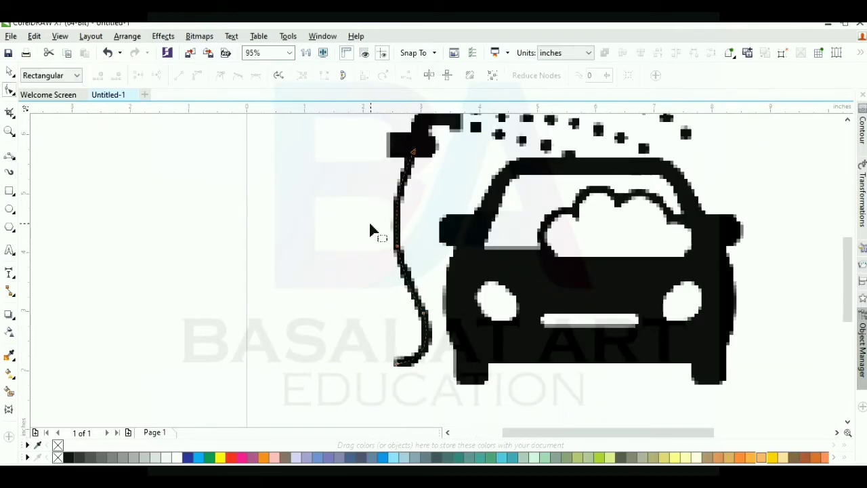
{"action": "left_click_drag", "start_coordinate": [409, 279], "coordinate": [426, 320]}
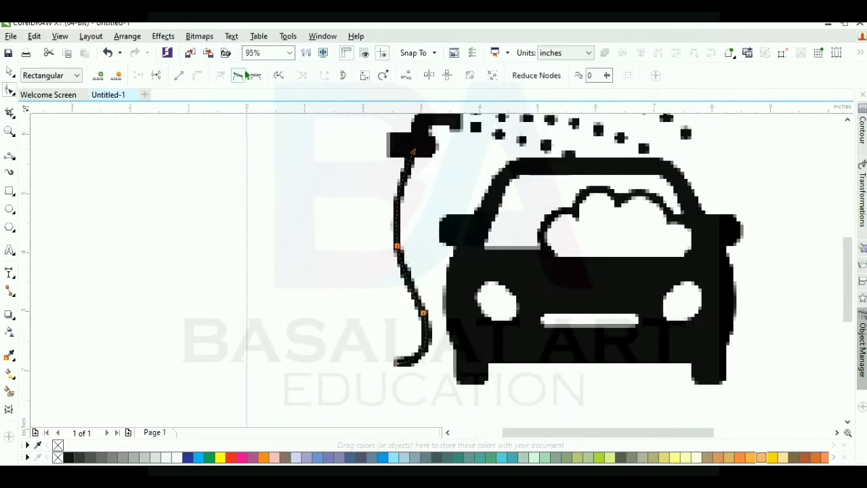
{"action": "key", "text": "space"}
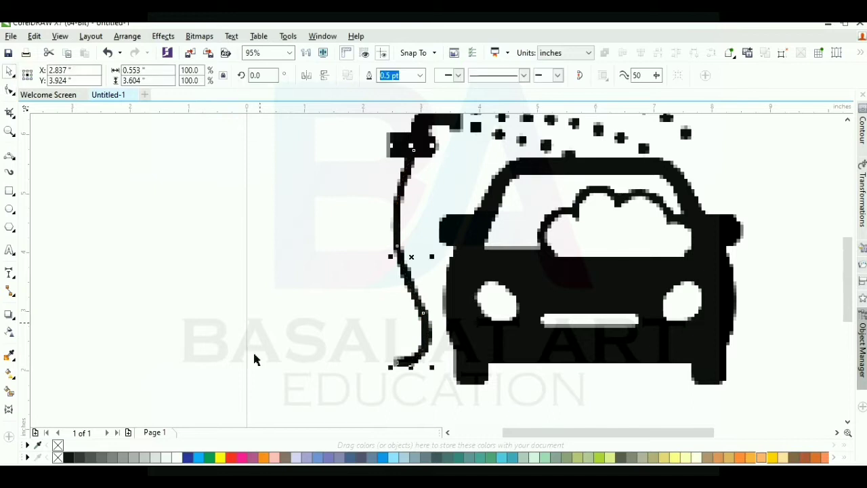
Give the hose curve a yellow outline with a width of 8.0 pt.
{"action": "right_click", "coordinate": [220, 459]}
{"action": "left_click_drag", "start_coordinate": [371, 134], "coordinate": [496, 224]}
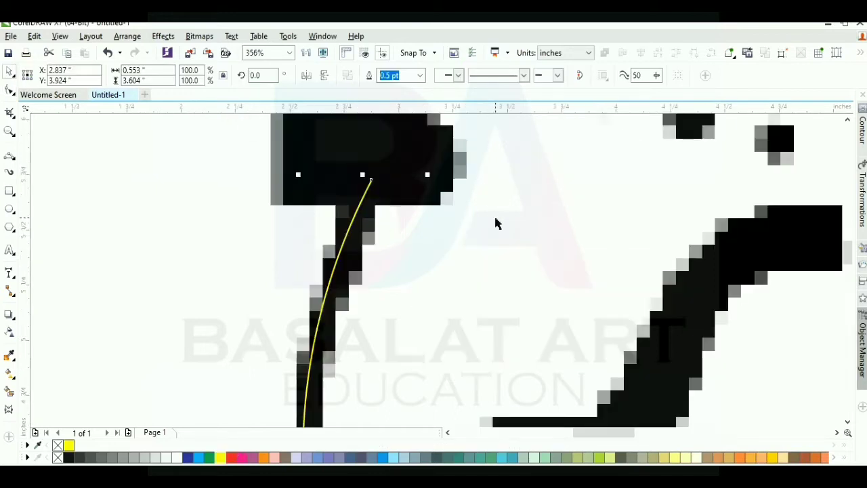
{"action": "left_click", "coordinate": [421, 75]}
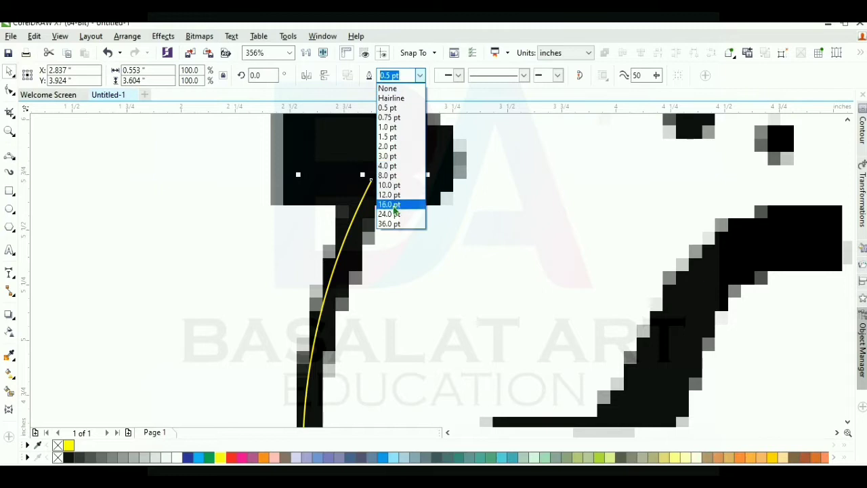
{"action": "left_click", "coordinate": [401, 168]}
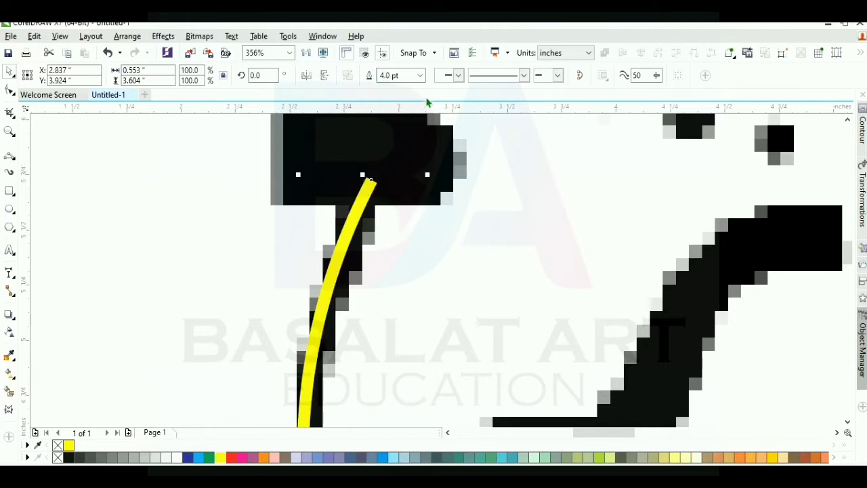
{"action": "left_click", "coordinate": [420, 75]}
{"action": "left_click", "coordinate": [397, 179]}
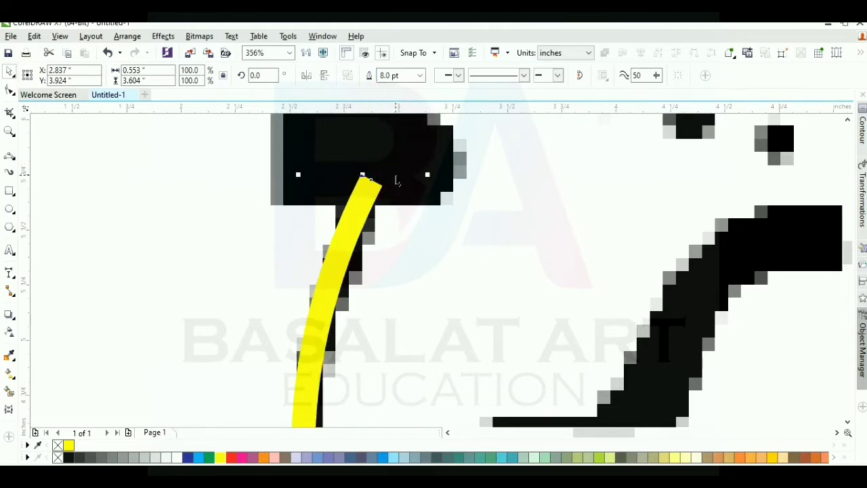
Set round line caps on the yellow hose curve's outline.
{"action": "scroll", "coordinate": [397, 181], "scroll_direction": "down", "scroll_amount": 3}
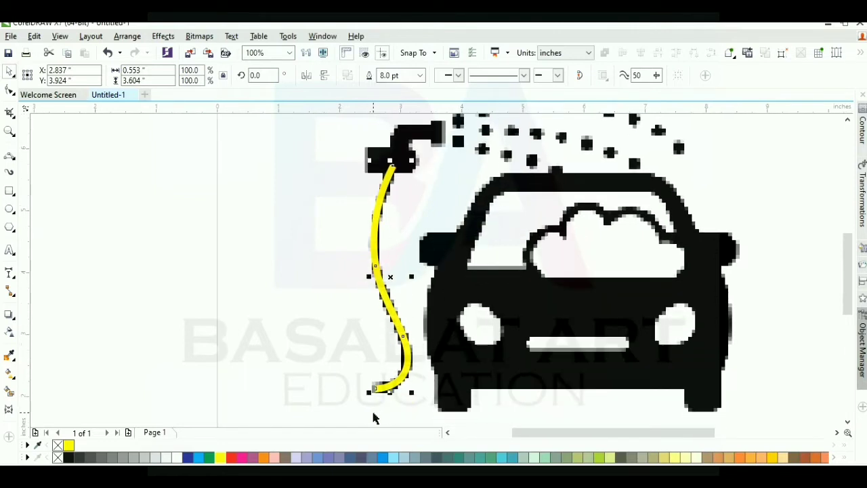
{"action": "scroll", "coordinate": [373, 418], "scroll_direction": "up", "scroll_amount": 3}
{"action": "key", "text": "F12"}
{"action": "left_click", "coordinate": [390, 304]}
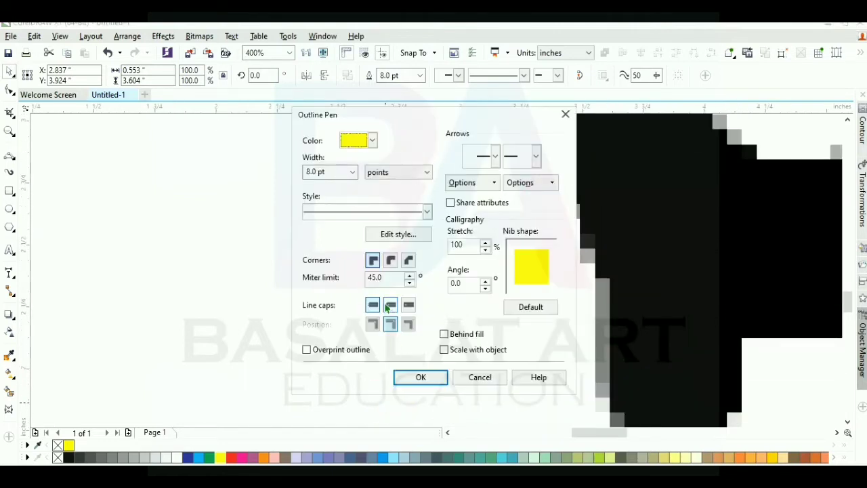
{"action": "left_click", "coordinate": [421, 377]}
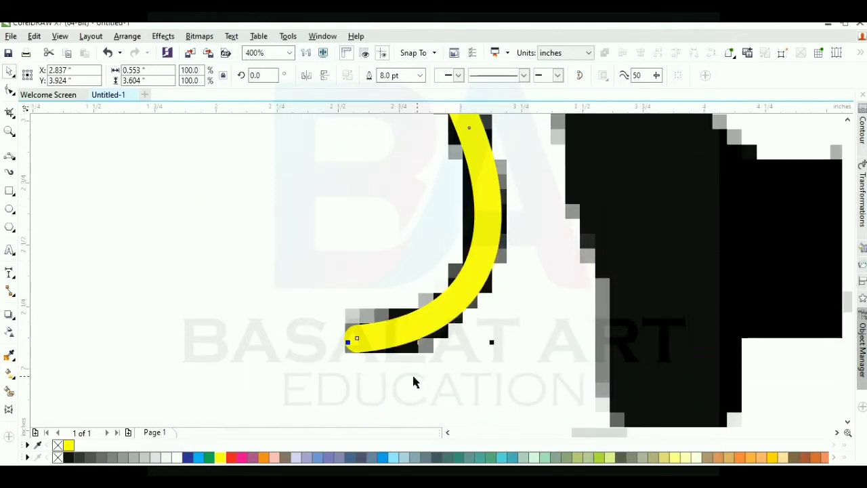
Draw a rectangle about 0.84 by 0.41 inches over the spray gun body at the hose's upper end.
{"action": "scroll", "coordinate": [413, 382], "scroll_direction": "down", "scroll_amount": 3}
{"action": "scroll", "coordinate": [410, 247], "scroll_direction": "up", "scroll_amount": 1}
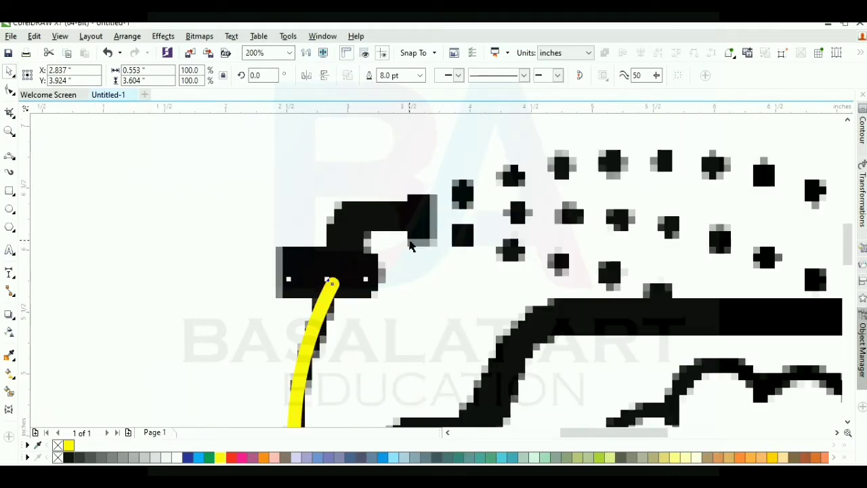
{"action": "key", "text": "F6"}
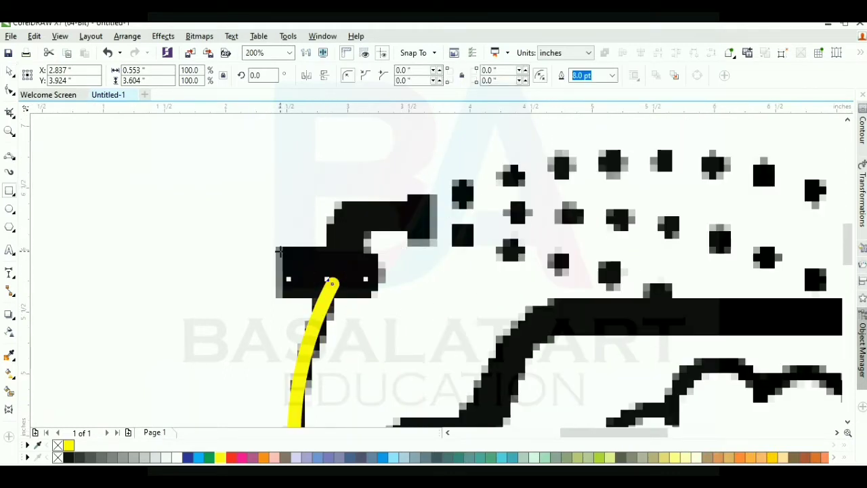
{"action": "left_click_drag", "start_coordinate": [278, 248], "coordinate": [383, 300]}
{"action": "key", "text": "space"}
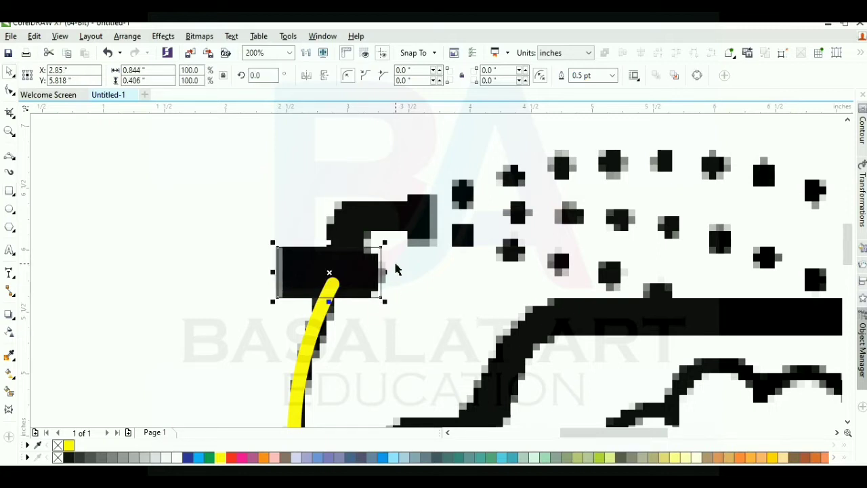
Round all corners of the spray gun body rectangle fully, to a radius of about 0.203 inches.
{"action": "left_click", "coordinate": [9, 91]}
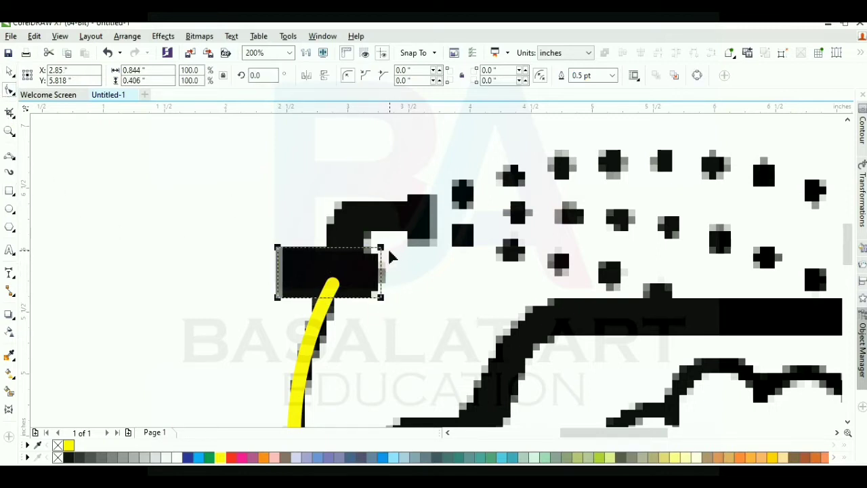
{"action": "left_click_drag", "start_coordinate": [499, 71], "coordinate": [478, 72]}
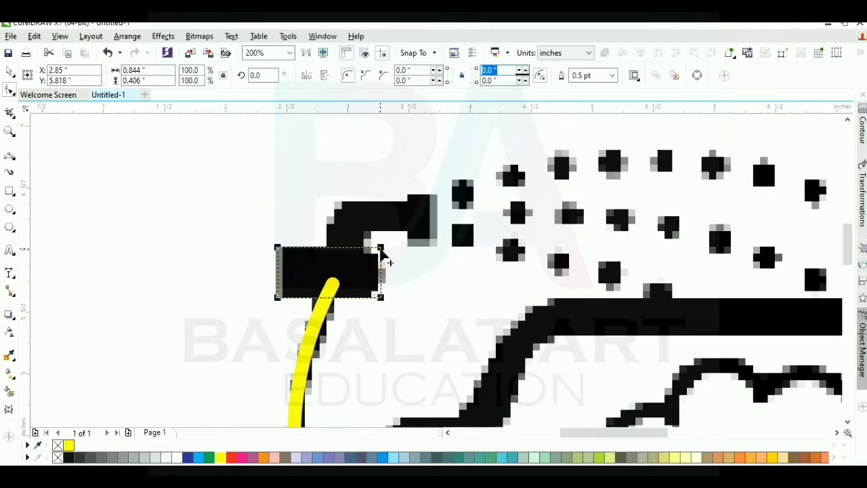
{"action": "left_click_drag", "start_coordinate": [380, 250], "coordinate": [334, 247]}
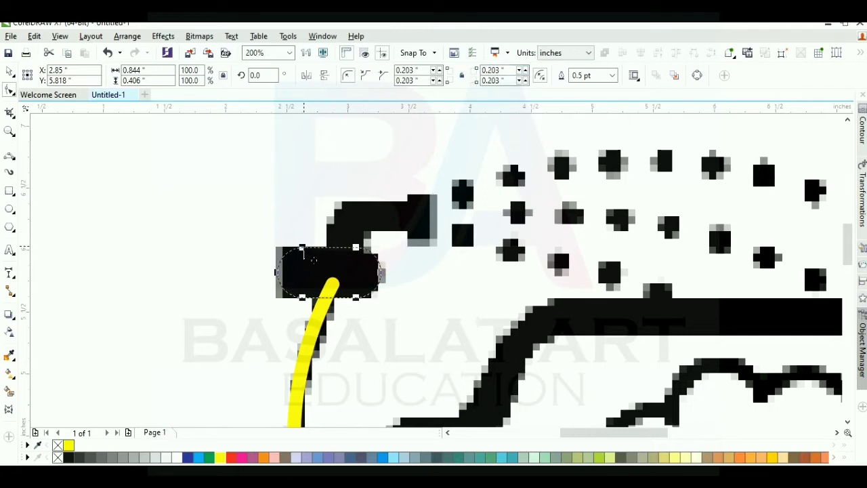
Set both left corner radii of the spray gun body rectangle to 0.
{"action": "double_click", "coordinate": [409, 71]}
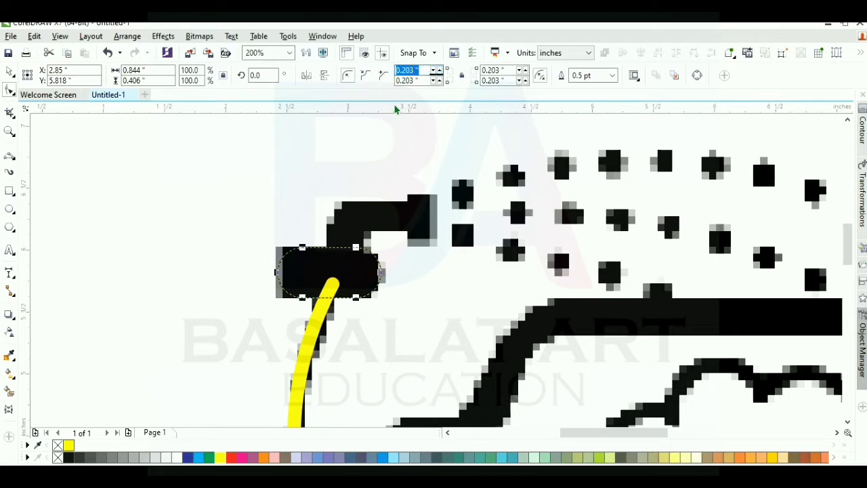
{"action": "type", "text": "0"}
{"action": "left_click_drag", "start_coordinate": [421, 81], "coordinate": [386, 81]}
{"action": "type", "text": "0"}
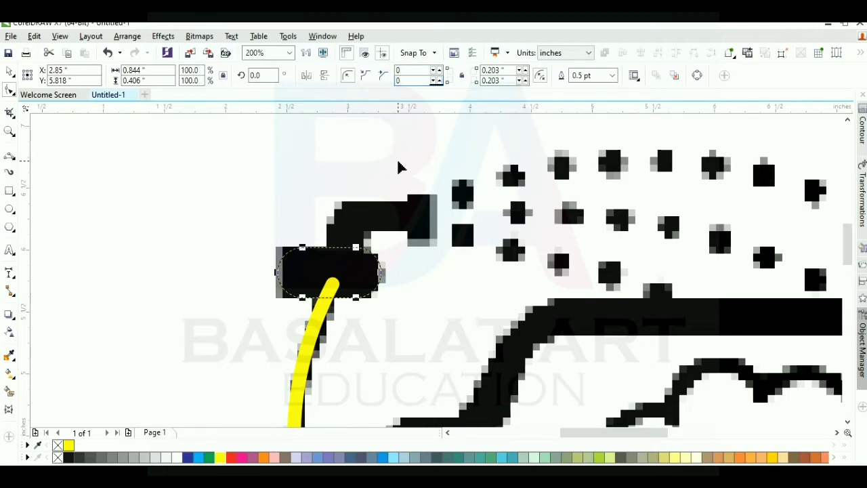
{"action": "key", "text": "Return"}
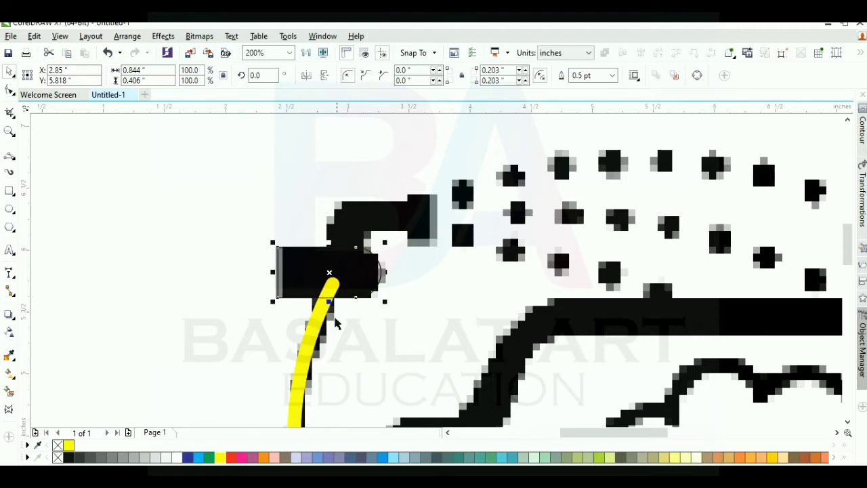
Convert the yellow hose curve's outline to an object.
{"action": "left_click", "coordinate": [320, 332]}
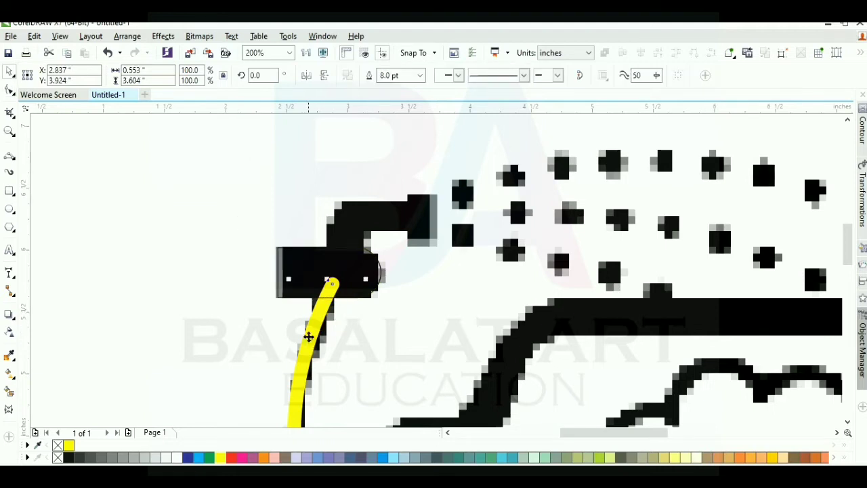
{"action": "right_click", "coordinate": [309, 337]}
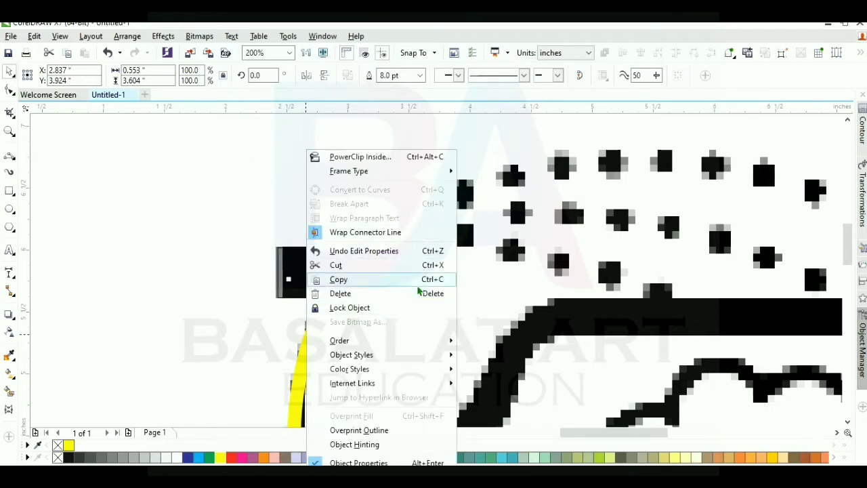
{"action": "mouse_move", "coordinate": [319, 355]}
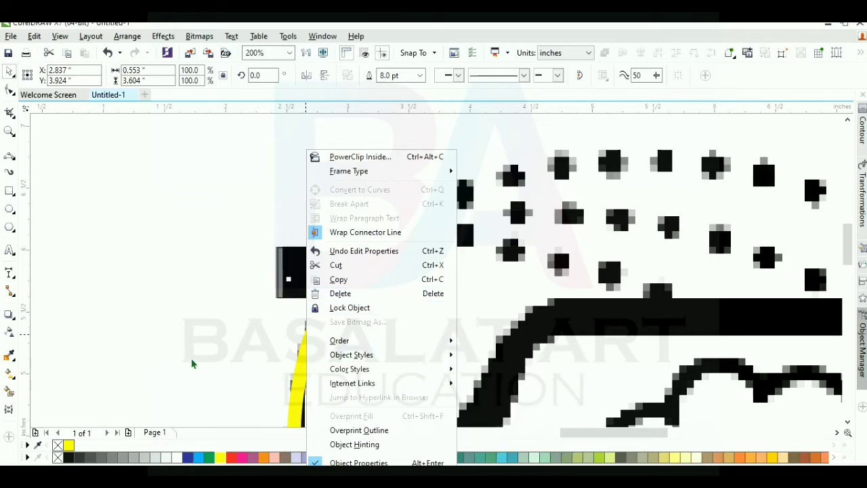
{"action": "left_click", "coordinate": [112, 187]}
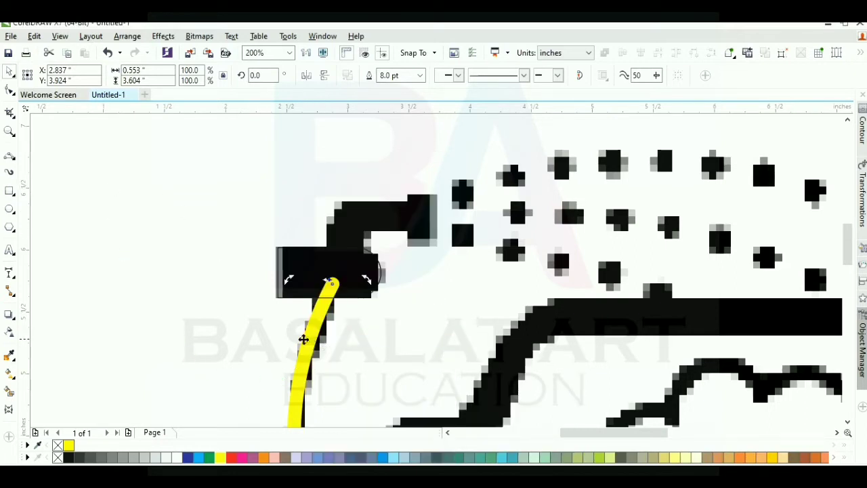
{"action": "left_click", "coordinate": [91, 36]}
{"action": "mouse_move", "coordinate": [127, 37]}
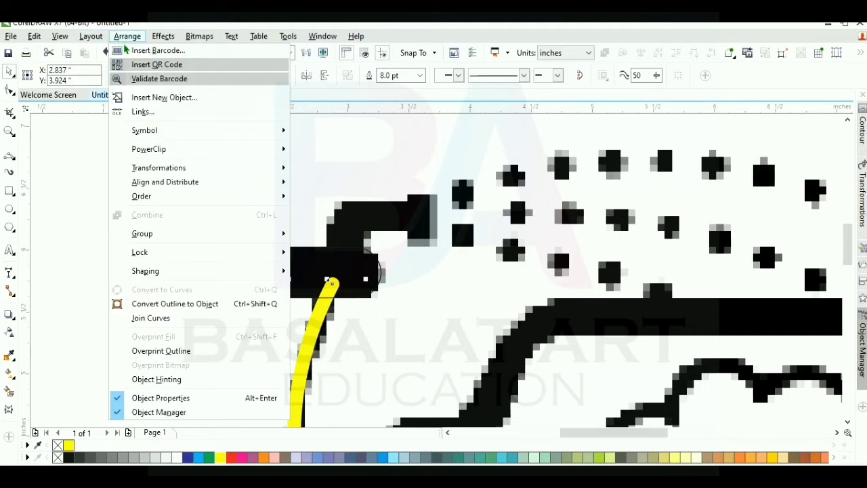
{"action": "left_click", "coordinate": [267, 305]}
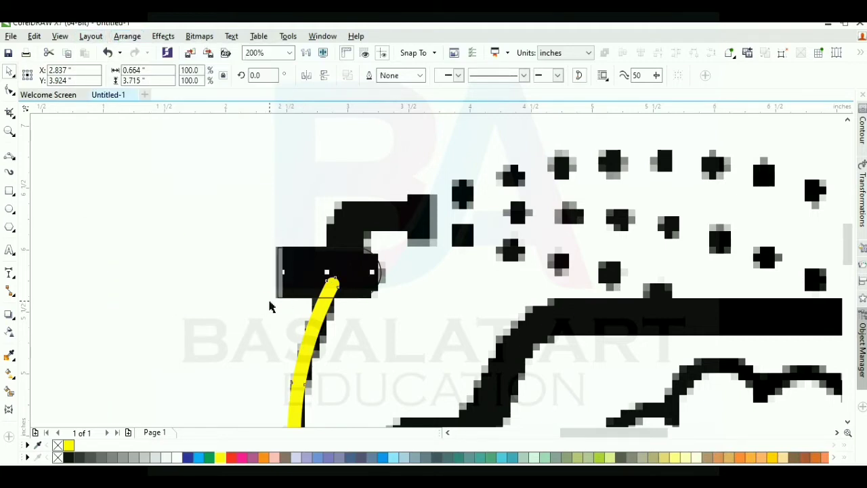
Weld the spray gun body rectangle to the yellow hose as one shape.
{"action": "left_click", "coordinate": [350, 259], "text": "shift"}
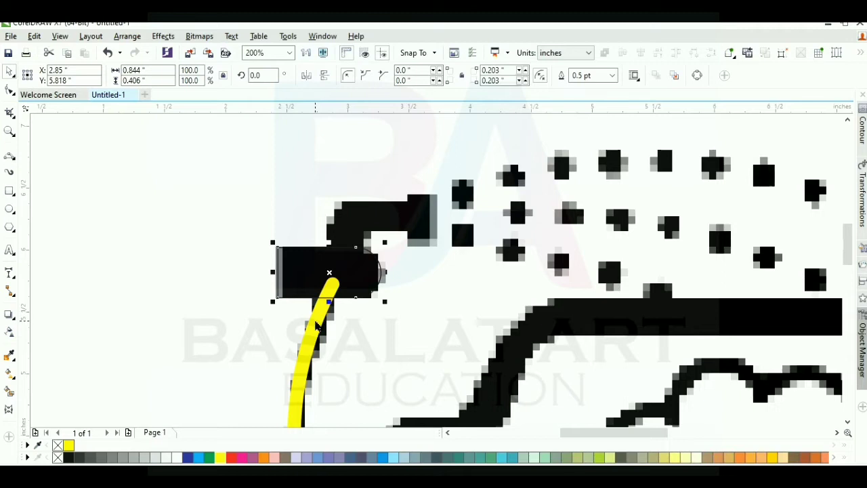
{"action": "left_click", "coordinate": [371, 75]}
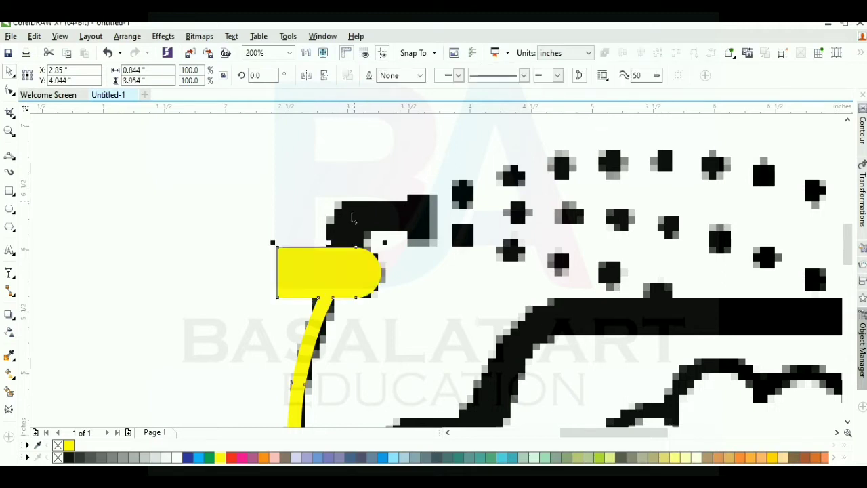
{"action": "key", "text": "Escape"}
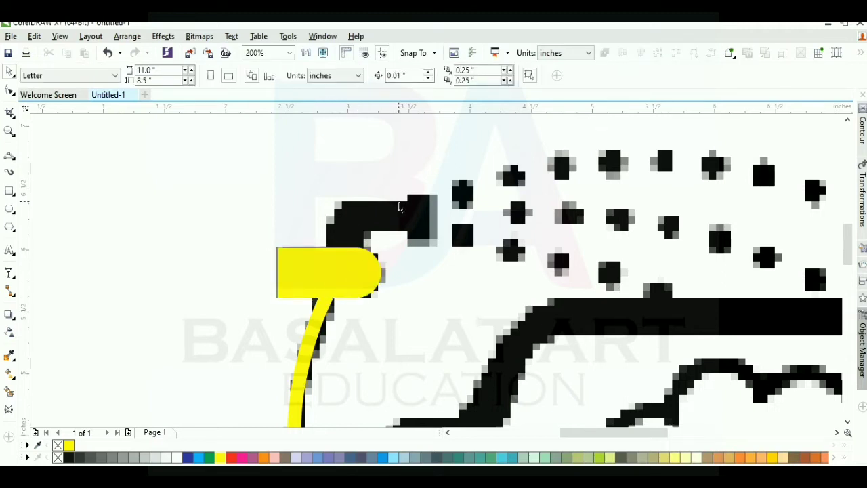
Trace the left side, curved base and short right side of the spray gun's neck with connected 3-point curves.
{"action": "left_click_drag", "start_coordinate": [295, 150], "coordinate": [511, 314]}
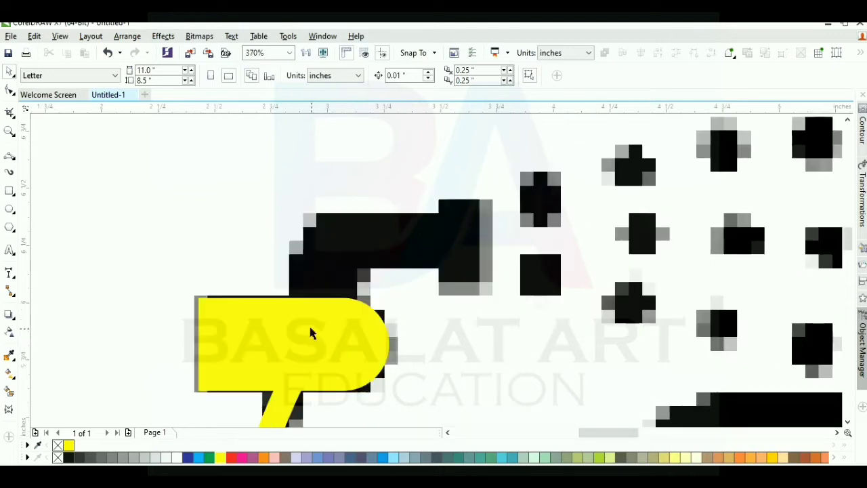
{"action": "left_click", "coordinate": [9, 157]}
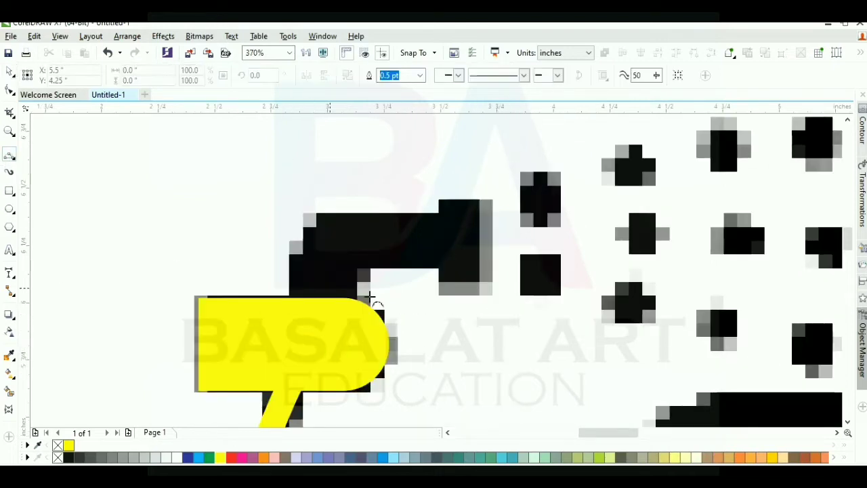
{"action": "mouse_move", "coordinate": [283, 313]}
{"action": "left_mouse_down"}
{"action": "mouse_move", "coordinate": [333, 226]}
{"action": "mouse_move", "coordinate": [316, 214]}
{"action": "left_mouse_up"}
{"action": "left_click", "coordinate": [291, 308]}
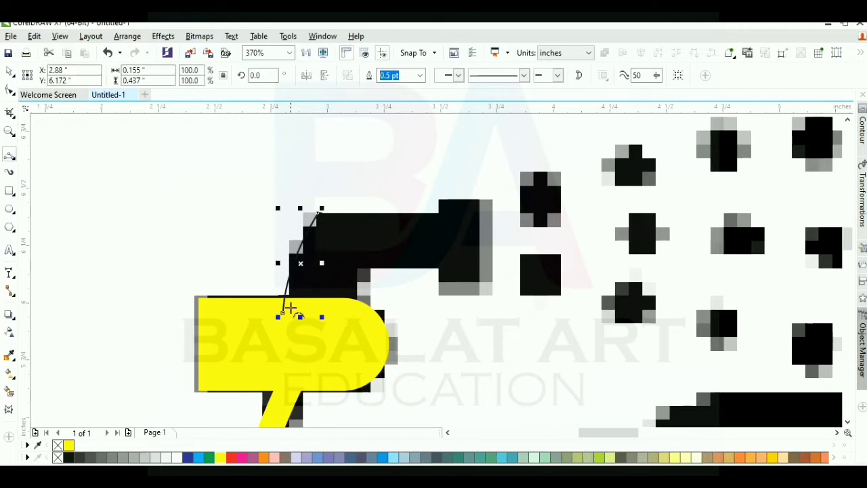
{"action": "mouse_move", "coordinate": [283, 315]}
{"action": "left_mouse_down"}
{"action": "mouse_move", "coordinate": [357, 312]}
{"action": "mouse_move", "coordinate": [358, 270]}
{"action": "left_mouse_up"}
{"action": "left_click", "coordinate": [334, 321]}
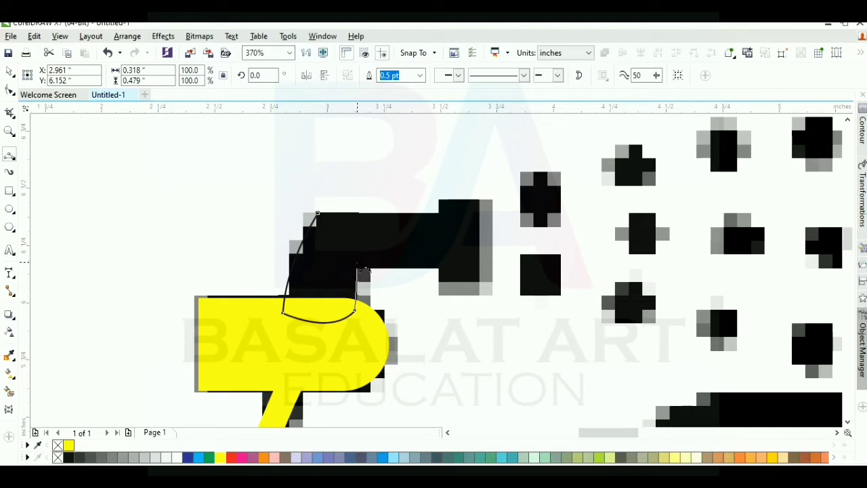
{"action": "left_click", "coordinate": [360, 271]}
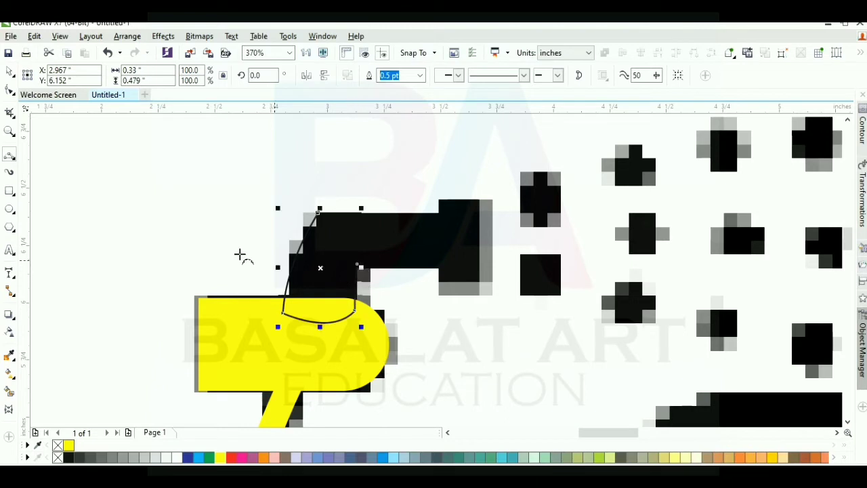
Close the neck outline with straight 2-point lines along its upper edge, lower edge and slanted nozzle end.
{"action": "left_click", "coordinate": [9, 160]}
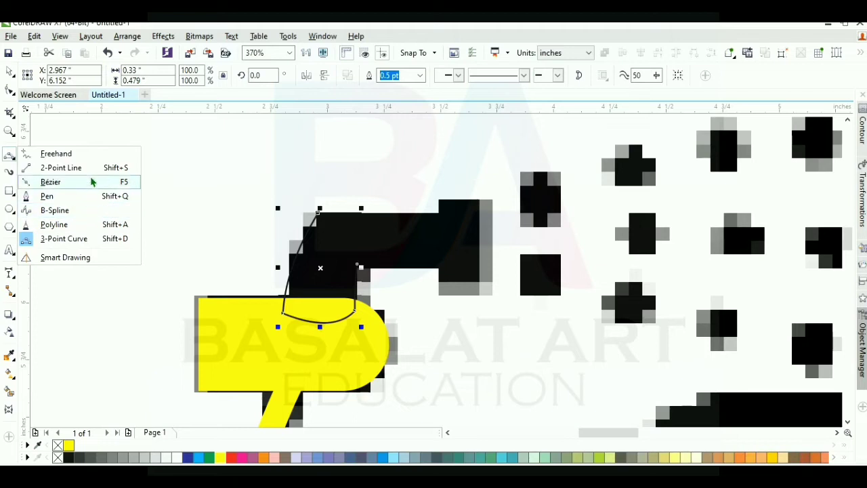
{"action": "left_click", "coordinate": [90, 168]}
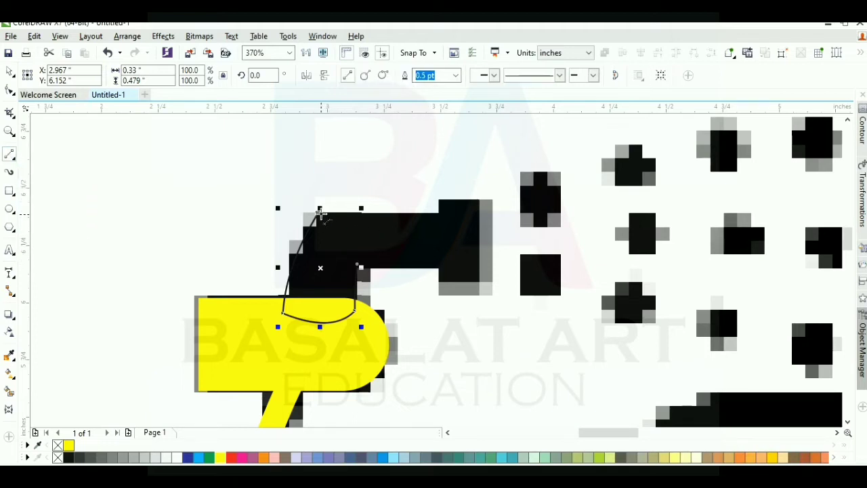
{"action": "mouse_move", "coordinate": [319, 213]}
{"action": "left_mouse_down"}
{"action": "mouse_move", "coordinate": [423, 222]}
{"action": "mouse_move", "coordinate": [446, 221]}
{"action": "mouse_move", "coordinate": [442, 213]}
{"action": "left_mouse_up"}
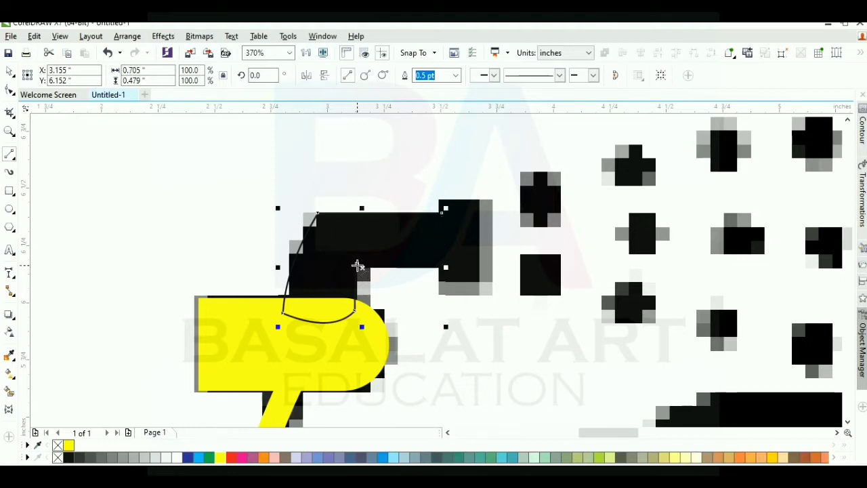
{"action": "left_click_drag", "start_coordinate": [358, 266], "coordinate": [452, 265]}
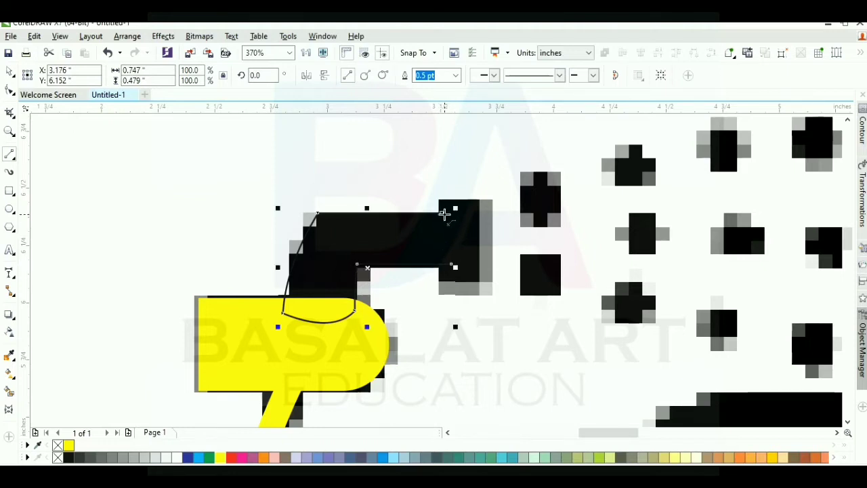
{"action": "left_click_drag", "start_coordinate": [442, 213], "coordinate": [452, 265]}
Weld the closed neck outline to the yellow spray gun and hose shape.
{"action": "key", "text": "space"}
{"action": "left_click", "coordinate": [233, 334], "text": "shift"}
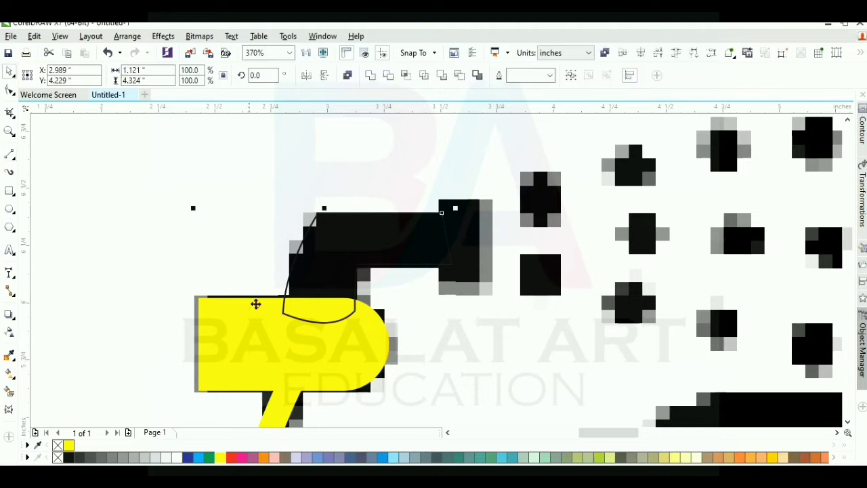
{"action": "left_click", "coordinate": [370, 75]}
Draw a rectangle about 0.24 by 0.43 inches over the nozzle tip and weld it to the yellow spray gun shape.
{"action": "key", "text": "F6"}
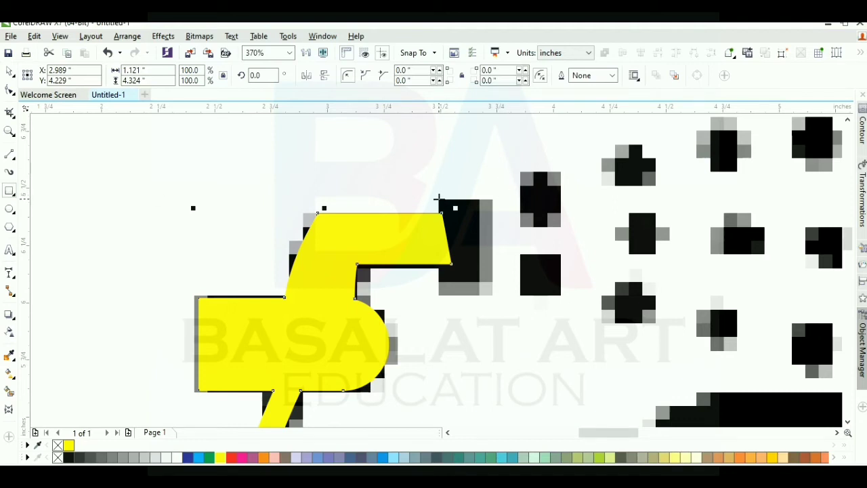
{"action": "left_click_drag", "start_coordinate": [439, 199], "coordinate": [495, 301]}
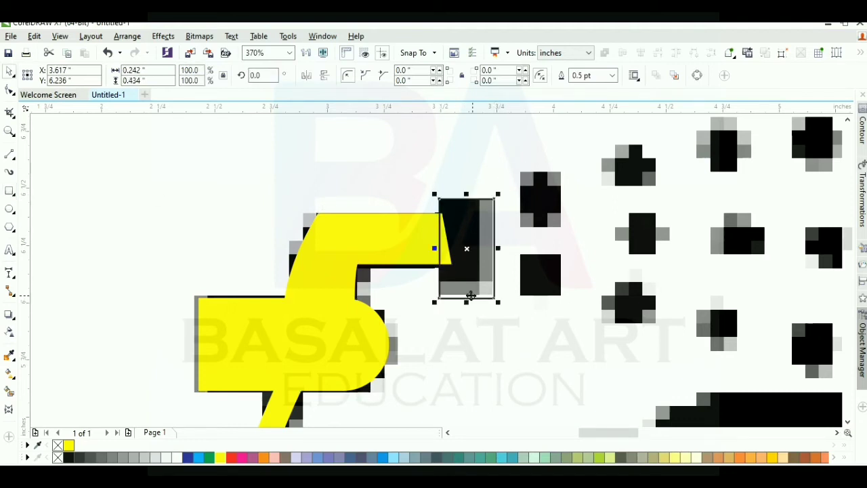
{"action": "left_click", "coordinate": [386, 242], "text": "shift"}
{"action": "left_click", "coordinate": [371, 76]}
{"action": "scroll", "coordinate": [345, 180], "scroll_direction": "down", "scroll_amount": 4}
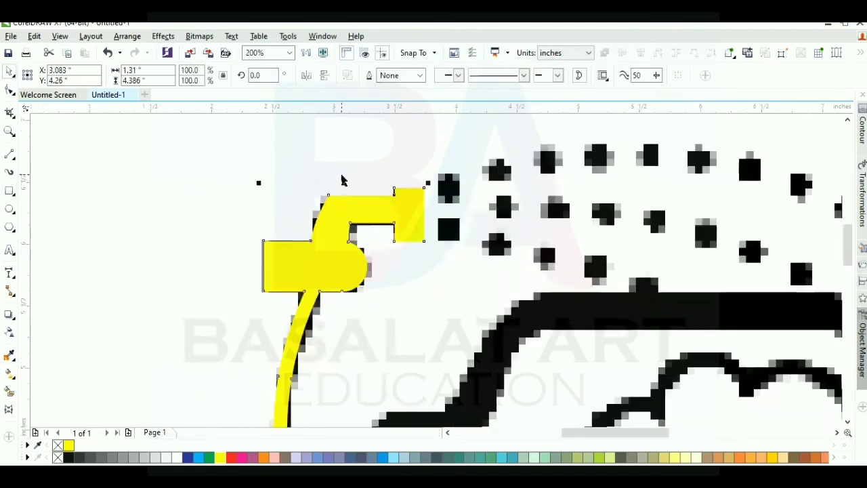
{"action": "left_click_drag", "start_coordinate": [339, 149], "coordinate": [630, 277]}
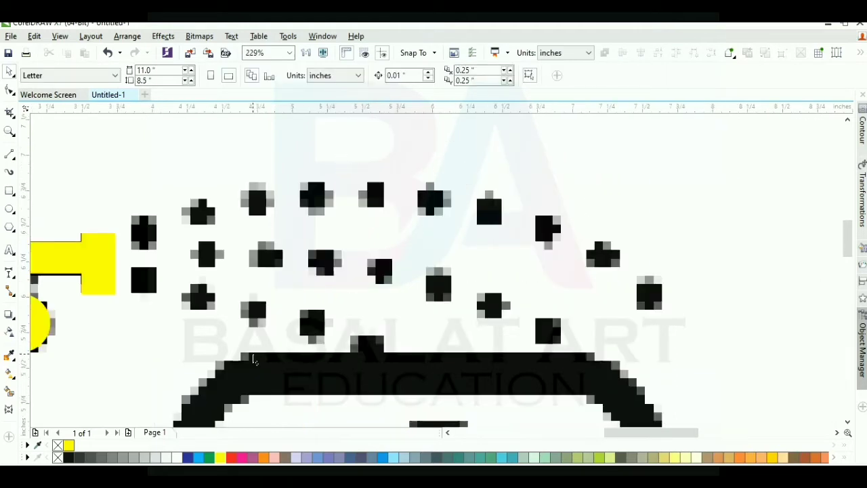
{"action": "left_click", "coordinate": [10, 228]}
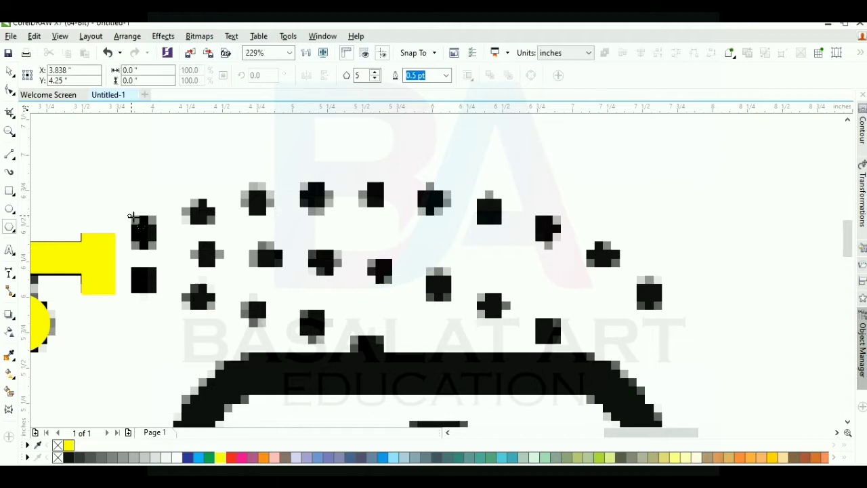
{"action": "left_click_drag", "start_coordinate": [124, 209], "coordinate": [165, 252]}
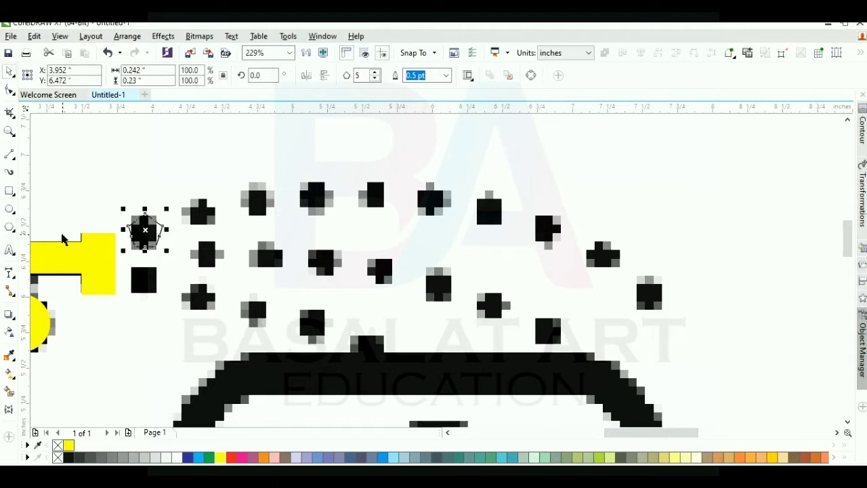
{"action": "key", "text": "Delete"}
Draw a circle about 0.227 inches in diameter over the upper water droplet nearest the nozzle and fill it yellow.
{"action": "left_click", "coordinate": [9, 210]}
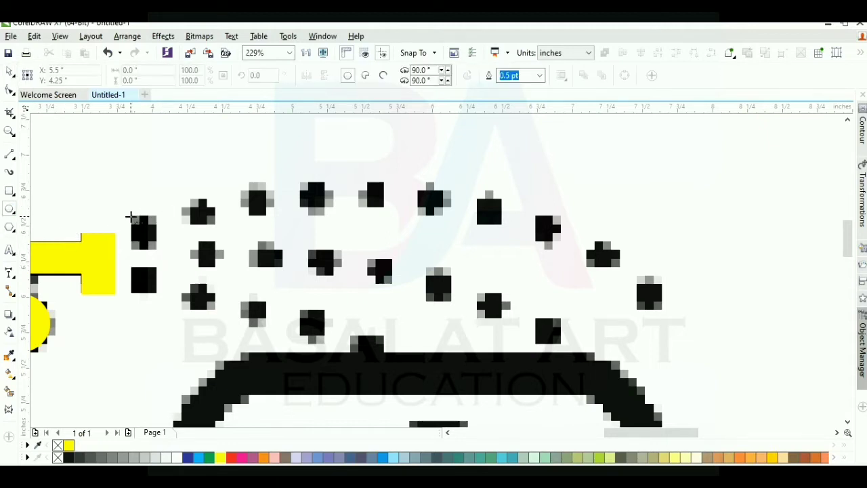
{"action": "left_click_drag", "start_coordinate": [125, 213], "coordinate": [164, 252]}
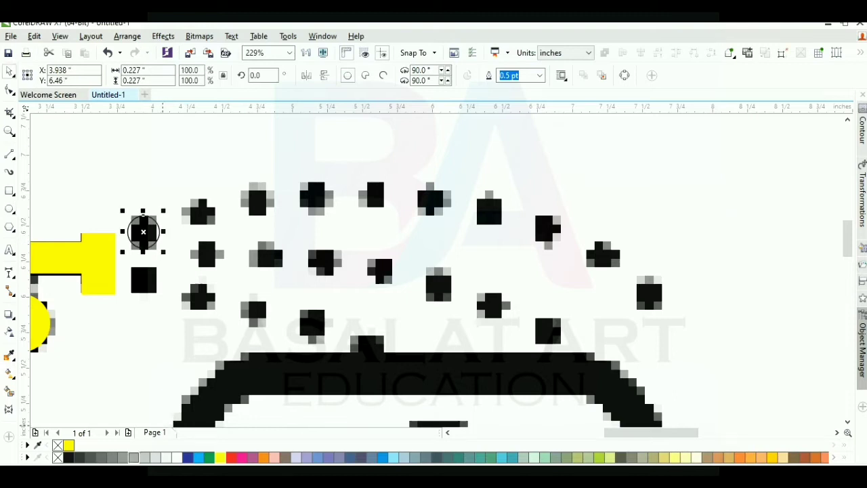
{"action": "left_click", "coordinate": [68, 445]}
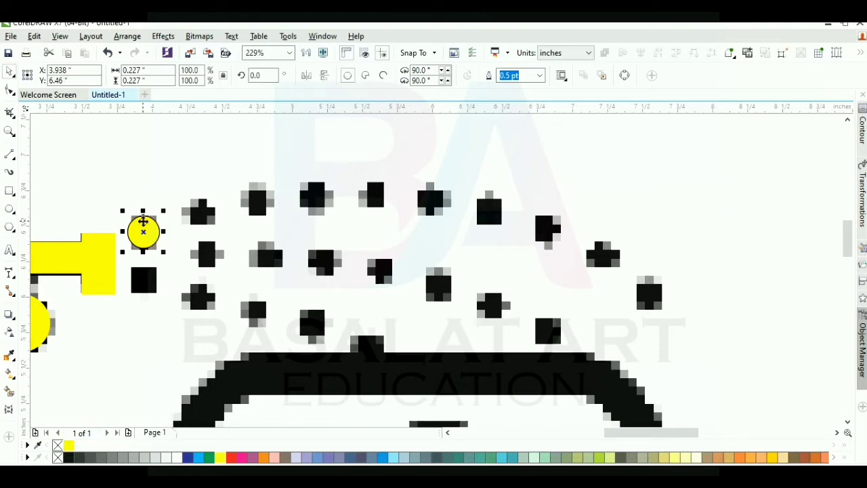
Place copies of the yellow circle over all the remaining water droplets above the car.
{"action": "left_click_drag", "start_coordinate": [143, 232], "coordinate": [201, 211]}
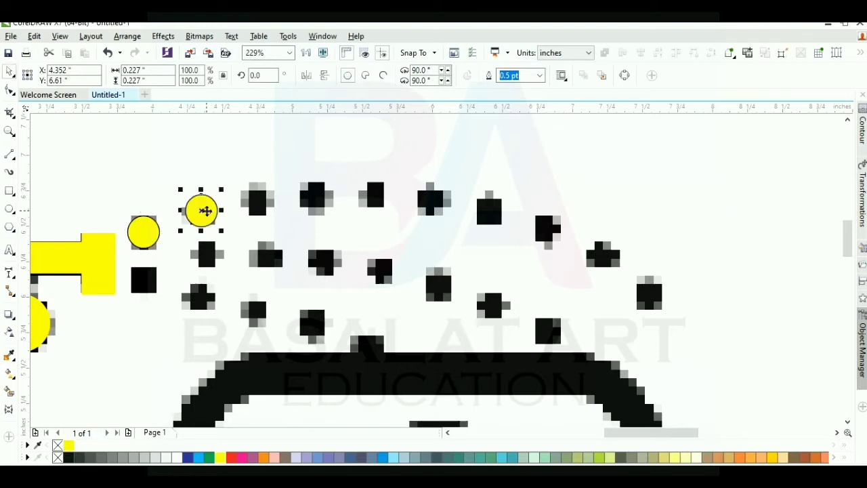
{"action": "left_click_drag", "start_coordinate": [279, 198], "coordinate": [317, 198]}
{"action": "left_click_drag", "start_coordinate": [317, 198], "coordinate": [354, 163]}
{"action": "scroll", "coordinate": [435, 242], "scroll_direction": "down", "scroll_amount": 2}
{"action": "left_click", "coordinate": [407, 309]}
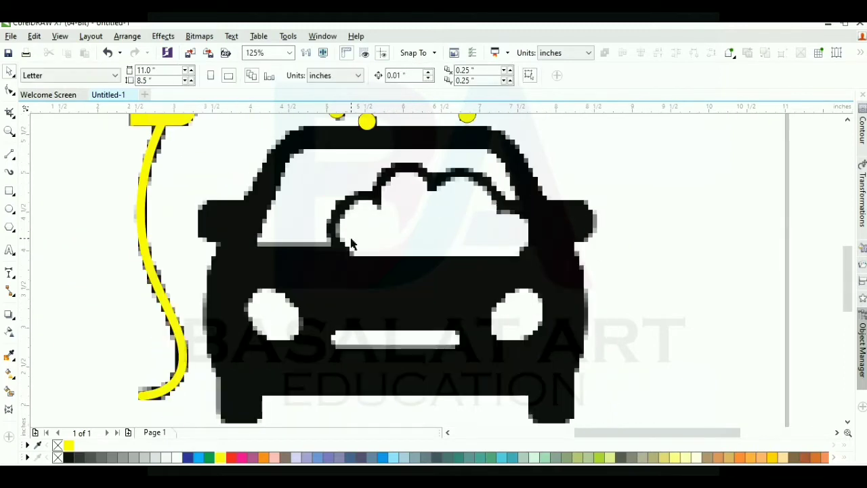
Trace the car's left side with 3-point curves from the roof corner down to the left wheel, about 3 inches high.
{"action": "scroll", "coordinate": [338, 248], "scroll_direction": "down", "scroll_amount": 2}
{"action": "left_click_drag", "start_coordinate": [243, 156], "coordinate": [491, 351]}
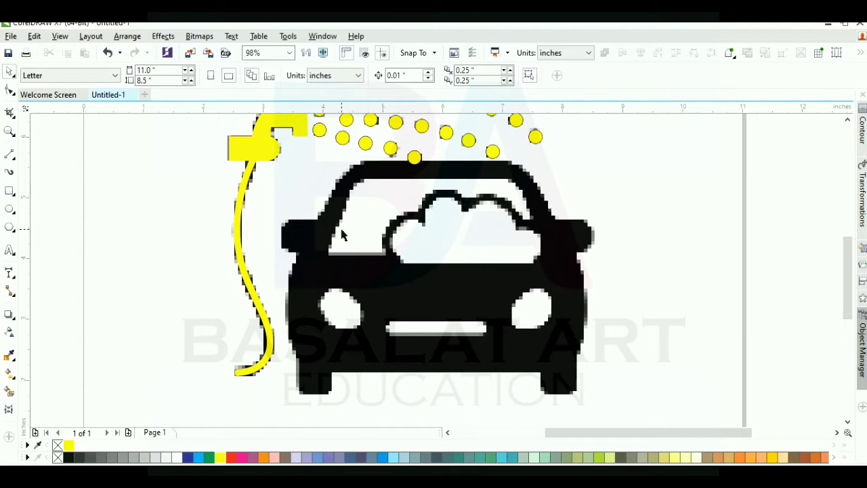
{"action": "key", "text": "F5"}
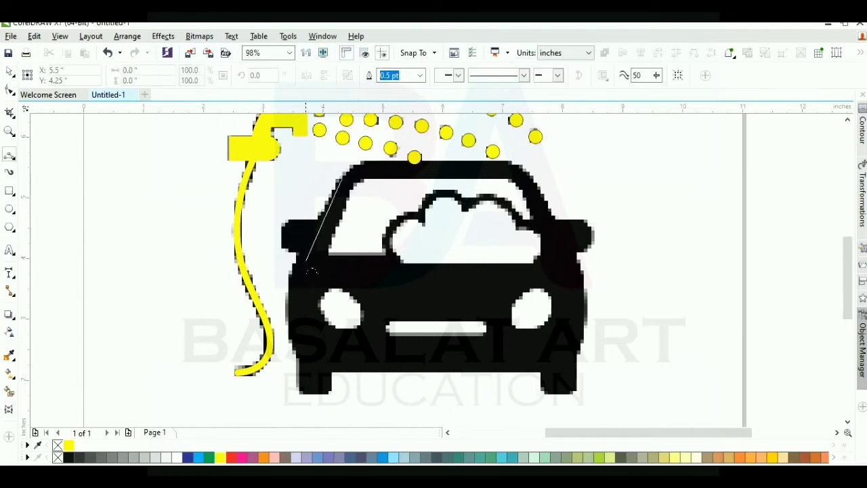
{"action": "left_click_drag", "start_coordinate": [307, 261], "coordinate": [293, 273]}
{"action": "left_click", "coordinate": [342, 177]}
{"action": "left_click_drag", "start_coordinate": [292, 274], "coordinate": [294, 284]}
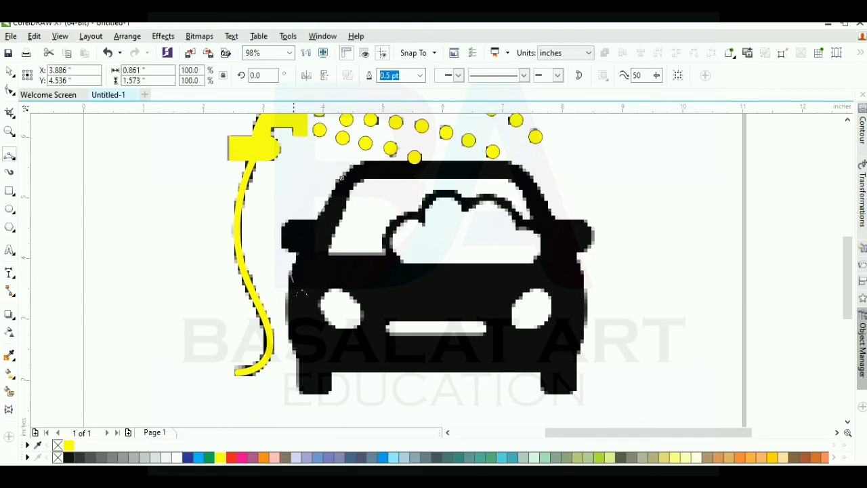
{"action": "left_click_drag", "start_coordinate": [299, 328], "coordinate": [296, 359]}
{"action": "left_click", "coordinate": [288, 338]}
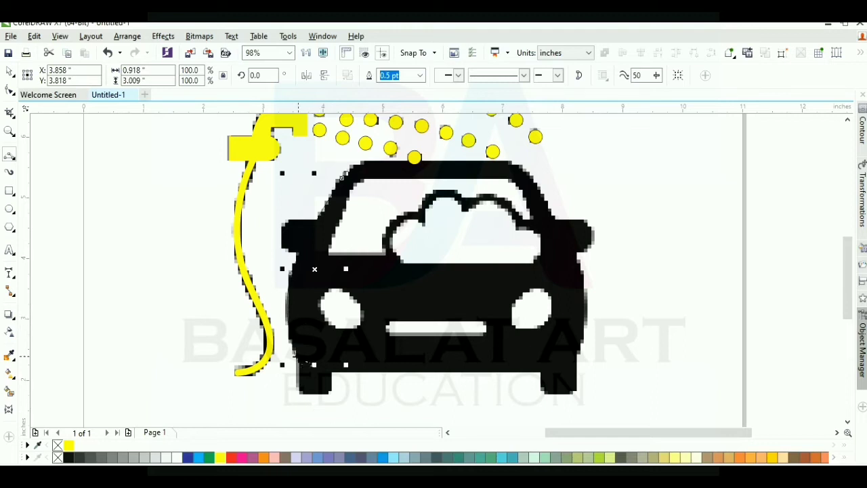
Trace the car's lower-left corner with a curve and extend a straight line along the bumper's underside to the right wheel.
{"action": "left_click_drag", "start_coordinate": [296, 356], "coordinate": [333, 381]}
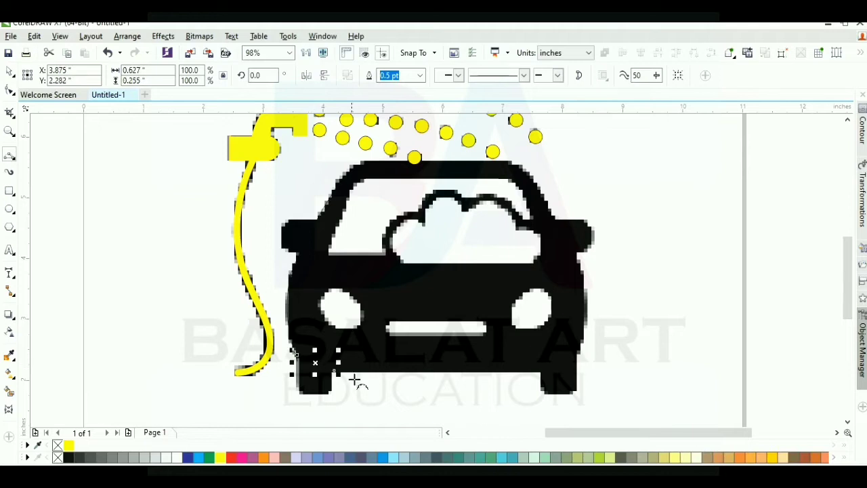
{"action": "left_click", "coordinate": [334, 374]}
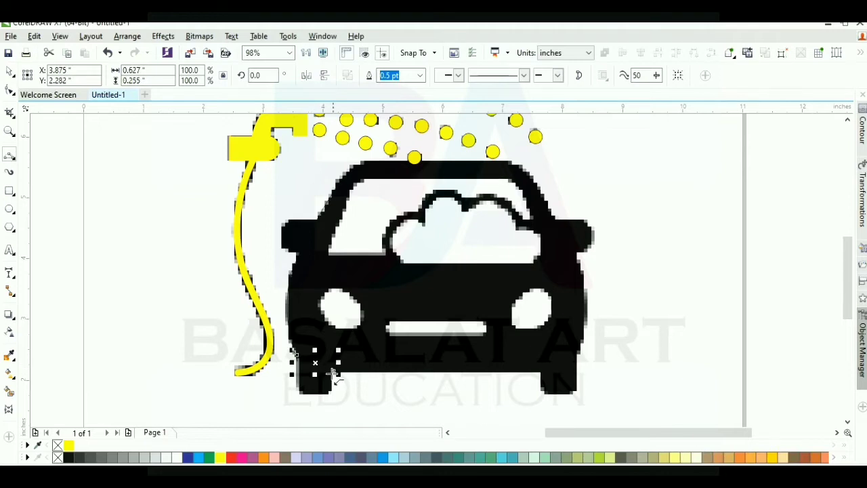
{"action": "left_click", "coordinate": [9, 156]}
{"action": "left_click", "coordinate": [56, 169]}
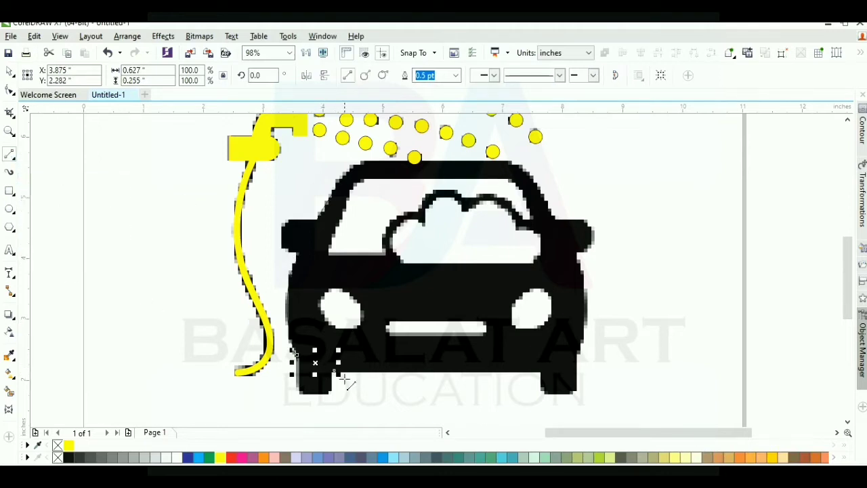
{"action": "left_click_drag", "start_coordinate": [338, 371], "coordinate": [549, 372]}
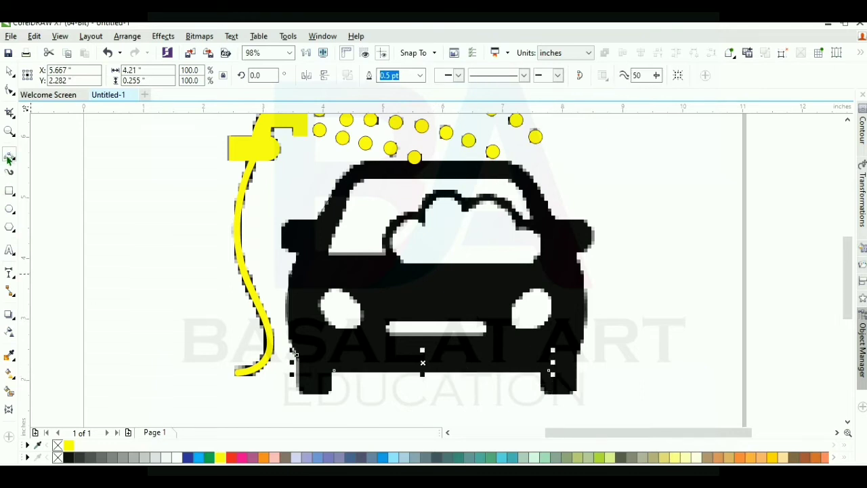
Trace the car's lower-right corner and right side with 3-point curves from the bumper's underside up to the roof's right corner.
{"action": "left_click", "coordinate": [550, 369]}
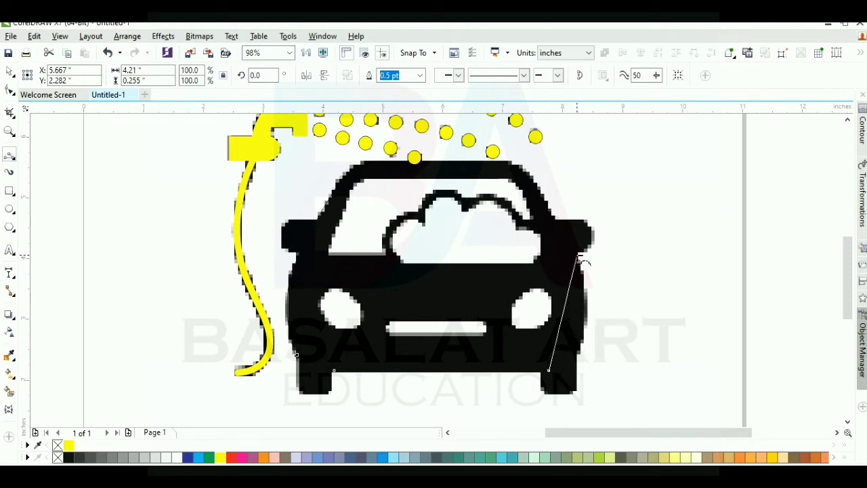
{"action": "left_click_drag", "start_coordinate": [580, 258], "coordinate": [584, 350]}
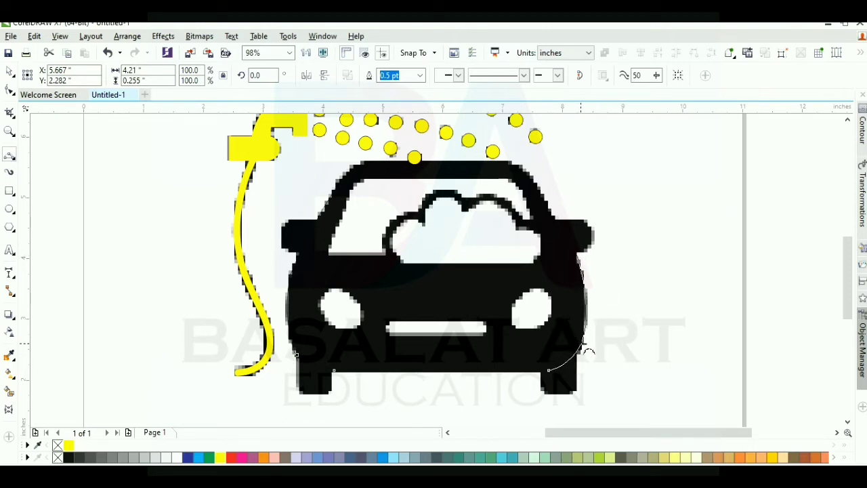
{"action": "left_click", "coordinate": [581, 259]}
{"action": "left_click", "coordinate": [578, 257]}
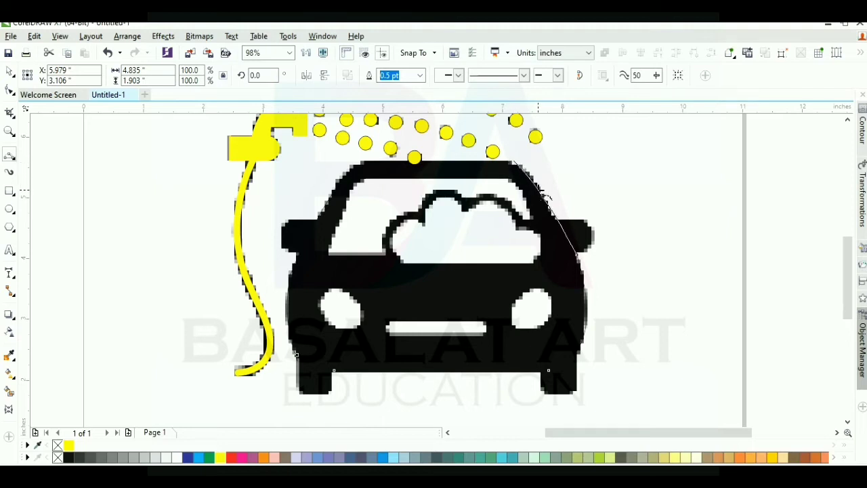
{"action": "left_click", "coordinate": [514, 162]}
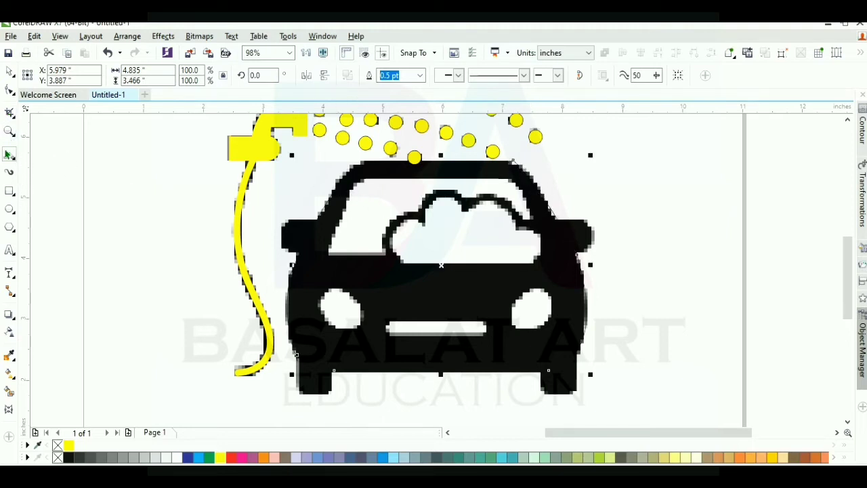
Draw a straight line along the top of the roof from its right corner to its left corner.
{"action": "left_click", "coordinate": [9, 156]}
{"action": "left_click", "coordinate": [54, 168]}
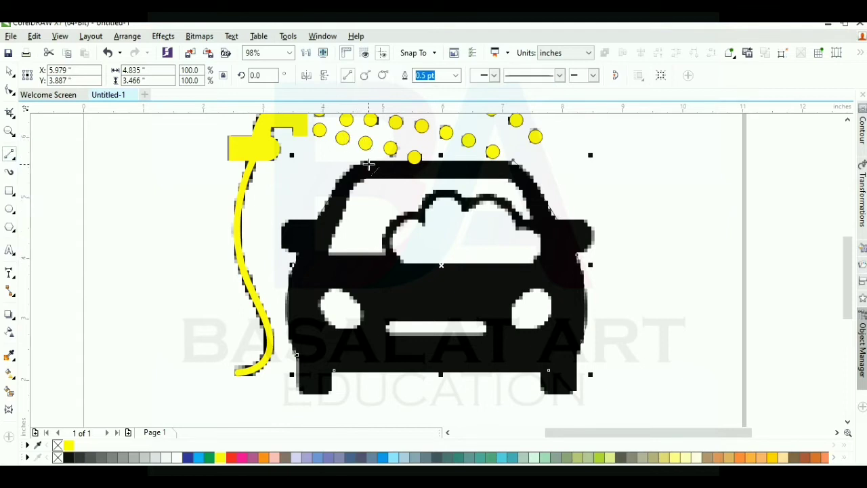
{"action": "mouse_move", "coordinate": [513, 163]}
{"action": "left_mouse_down"}
{"action": "mouse_move", "coordinate": [350, 167]}
{"action": "mouse_move", "coordinate": [357, 169]}
{"action": "left_mouse_up"}
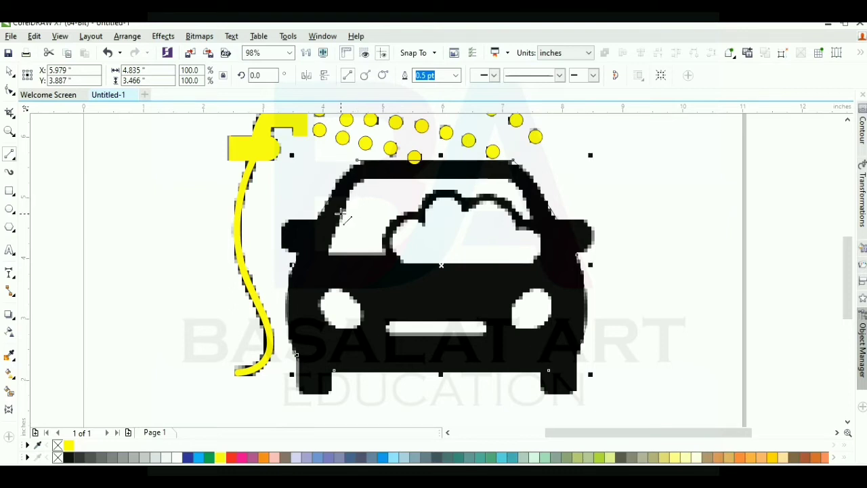
{"action": "key", "text": "F10"}
{"action": "key", "text": "space"}
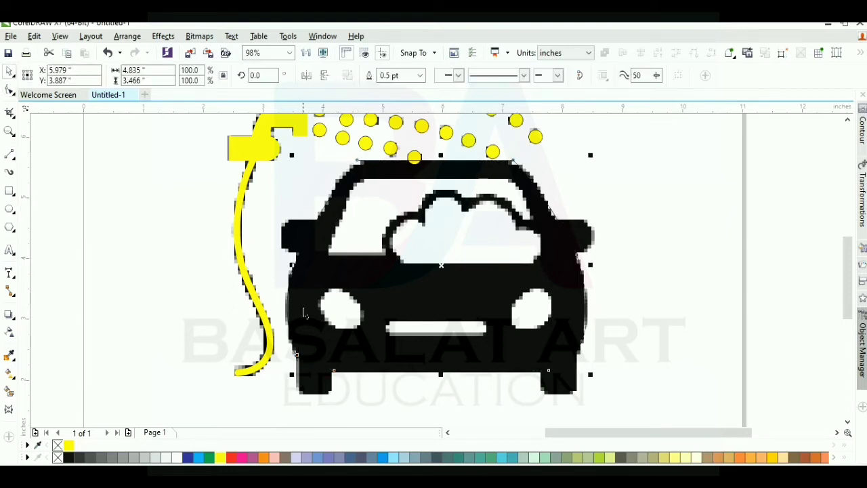
Switch to wireframe view and combine the left-side curve with the rest of the car body outline.
{"action": "left_click", "coordinate": [308, 261]}
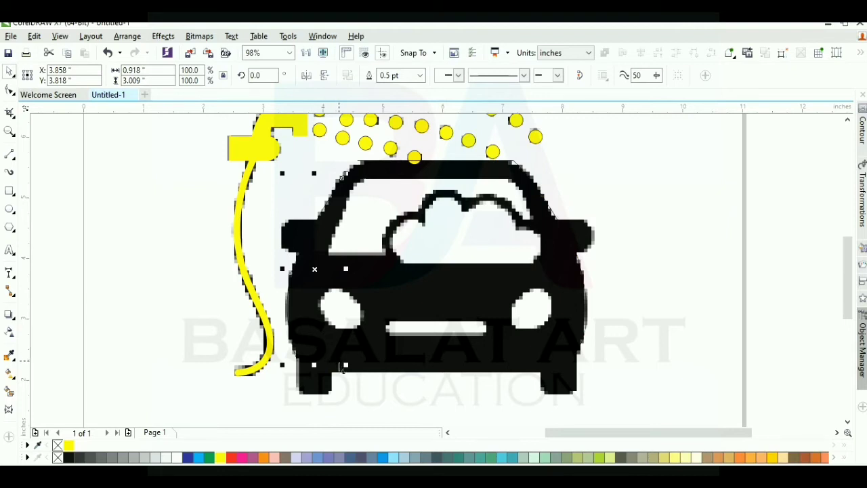
{"action": "key", "text": "shift+F9"}
{"action": "left_click", "coordinate": [336, 371], "text": "shift"}
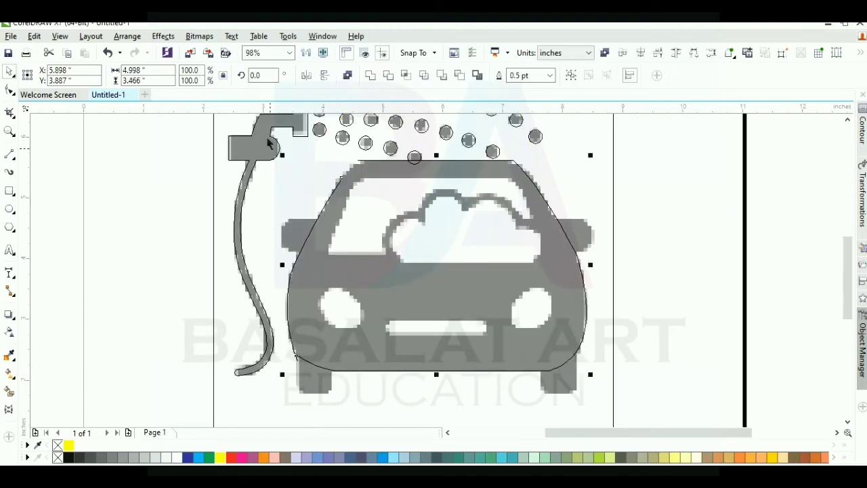
{"action": "left_click", "coordinate": [347, 76]}
Join the open end nodes of the car outline at its lower-left corner.
{"action": "scroll", "coordinate": [323, 386], "scroll_direction": "up", "scroll_amount": 5}
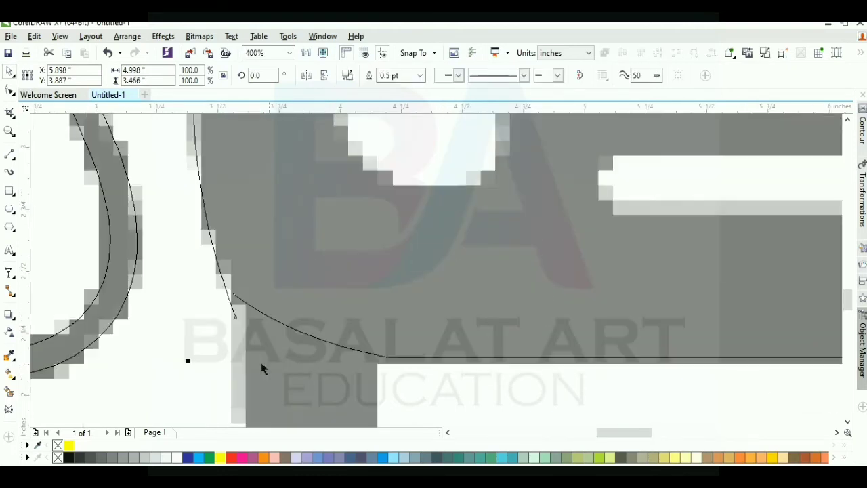
{"action": "key", "text": "F10"}
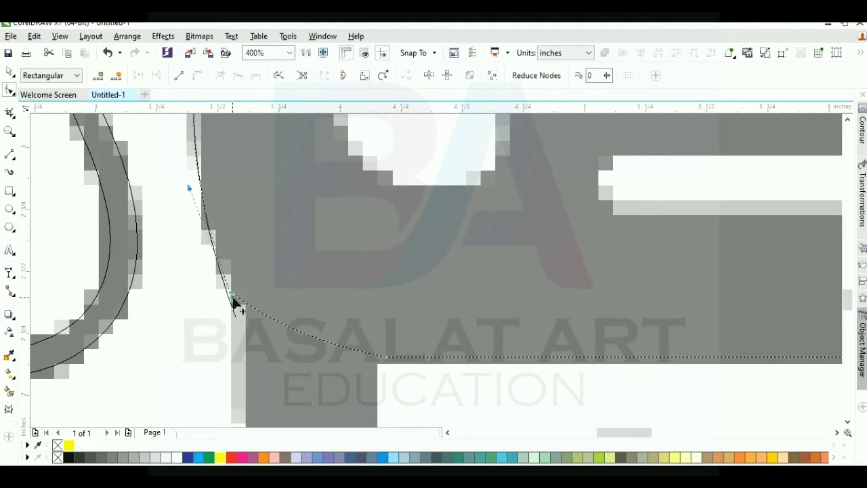
{"action": "scroll", "coordinate": [244, 341], "scroll_direction": "down", "scroll_amount": 5}
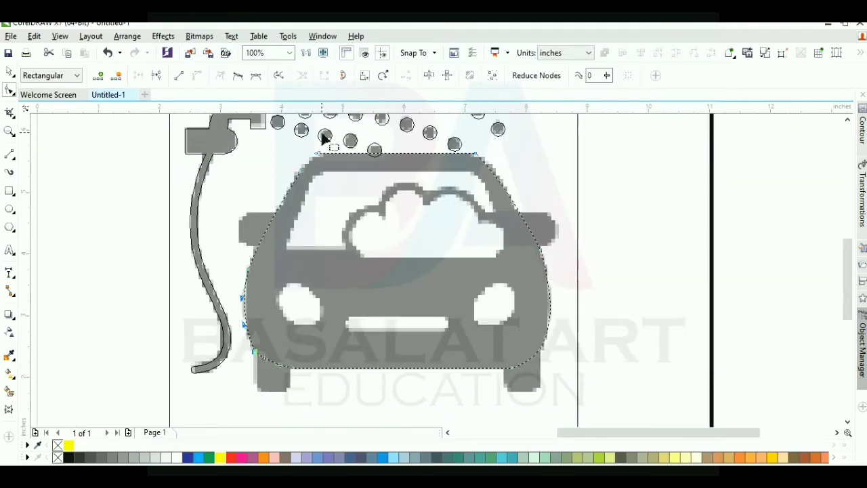
Close the gap at the roof's left corner with a 3-point curve joining the side curve to the roof line.
{"action": "scroll", "coordinate": [321, 136], "scroll_direction": "up", "scroll_amount": 5}
{"action": "left_click", "coordinate": [302, 215]}
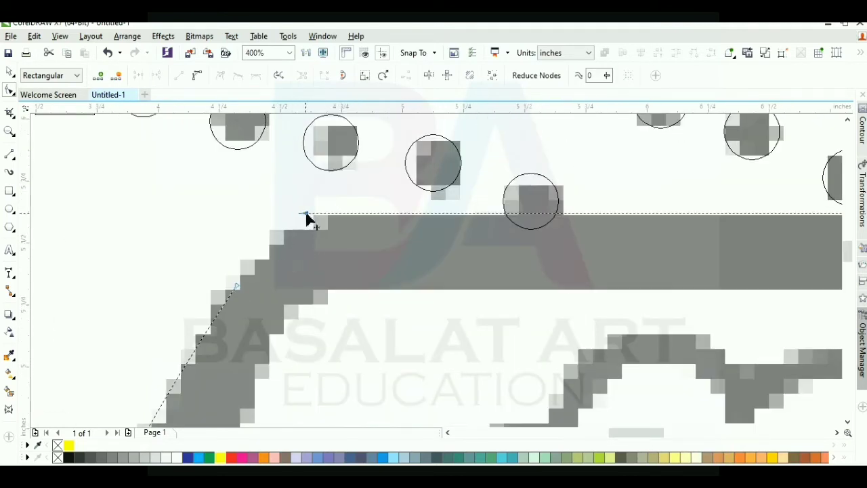
{"action": "left_click", "coordinate": [11, 157]}
{"action": "left_click", "coordinate": [57, 239]}
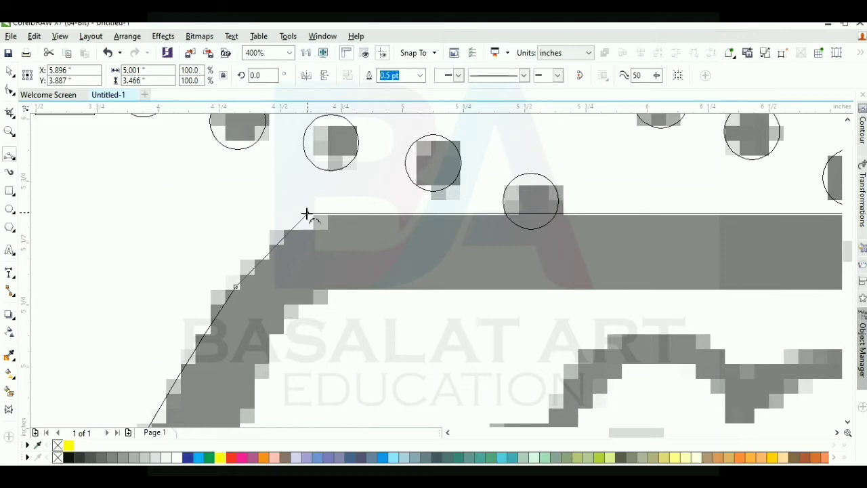
{"action": "scroll", "coordinate": [308, 231], "scroll_direction": "down", "scroll_amount": 3}
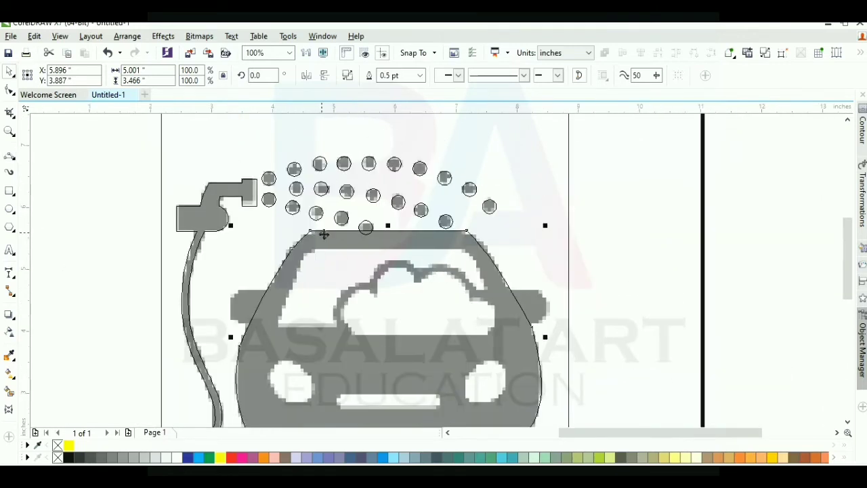
Set the display mode back to Enhanced view.
{"action": "left_click", "coordinate": [62, 38]}
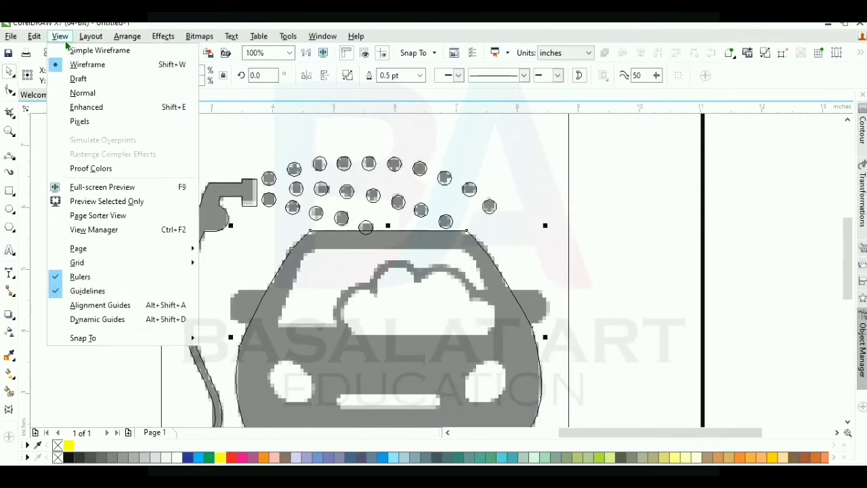
{"action": "left_click", "coordinate": [87, 107]}
{"action": "scroll", "coordinate": [251, 212], "scroll_direction": "down", "scroll_amount": 1}
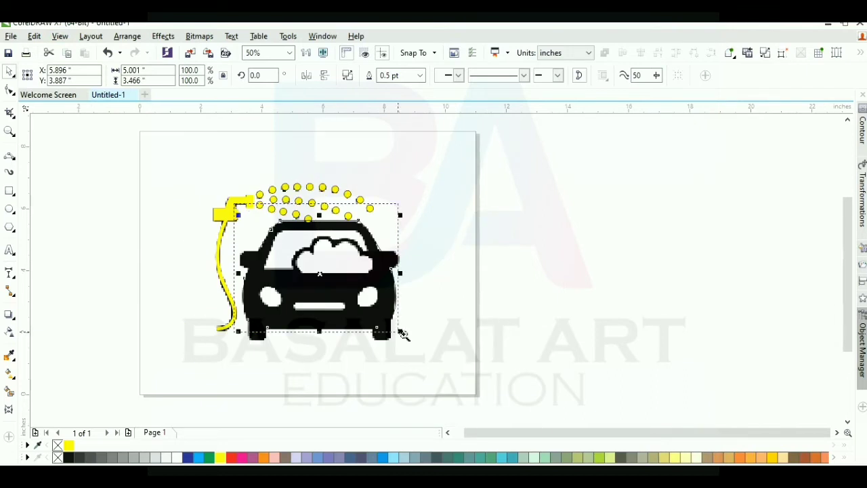
{"action": "scroll", "coordinate": [450, 362], "scroll_direction": "up", "scroll_amount": 1}
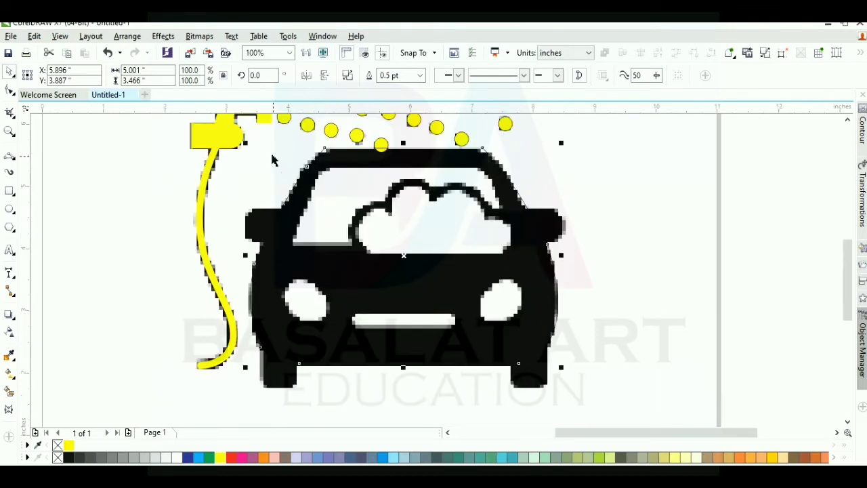
Apply a one-step inside contour to the car body outline with an offset of 0.3 inches.
{"action": "left_click_drag", "start_coordinate": [314, 180], "coordinate": [582, 289]}
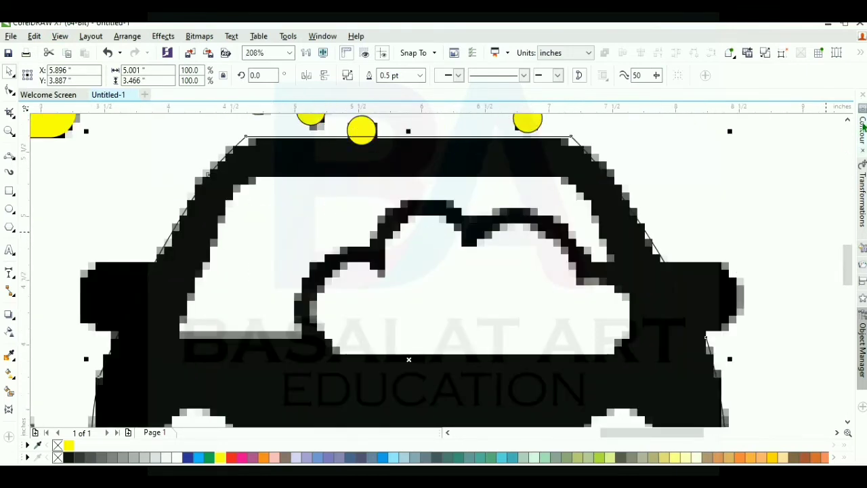
{"action": "left_click", "coordinate": [863, 129]}
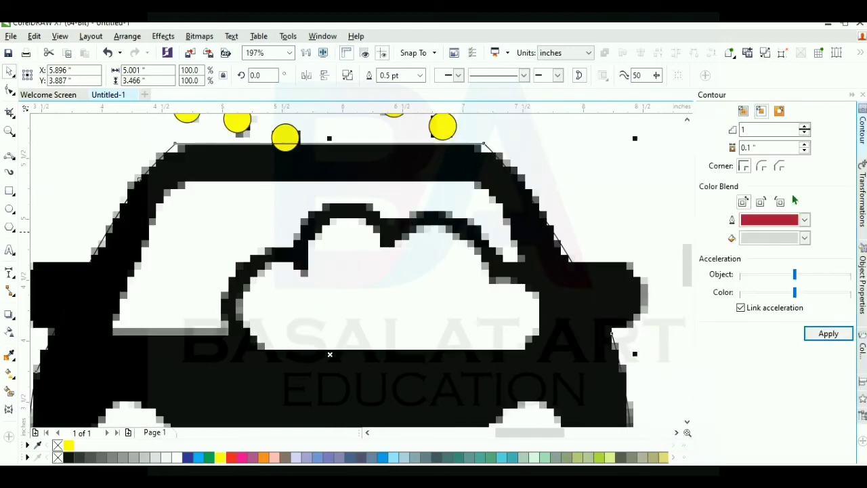
{"action": "left_click", "coordinate": [828, 334]}
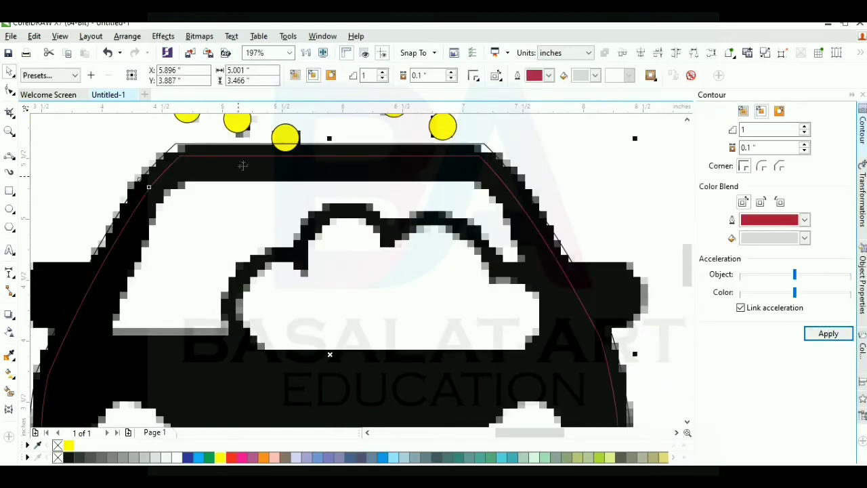
{"action": "left_click_drag", "start_coordinate": [453, 76], "coordinate": [453, 75]}
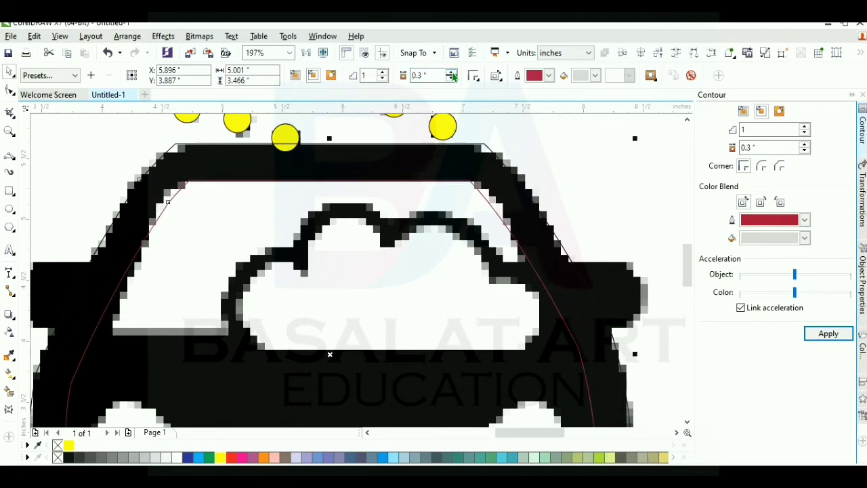
Break the contour group apart so the inner contour is separate from the car body outline.
{"action": "right_click", "coordinate": [427, 149]}
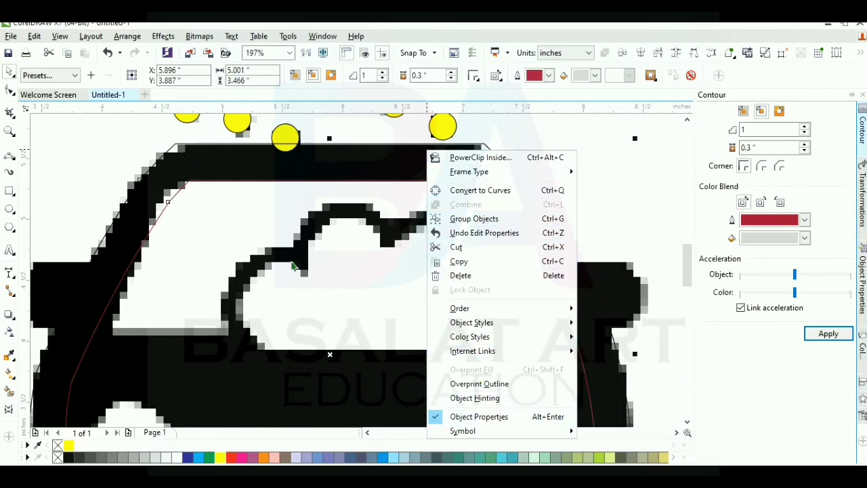
{"action": "left_click", "coordinate": [293, 266]}
{"action": "left_click", "coordinate": [223, 248]}
{"action": "right_click", "coordinate": [223, 248]}
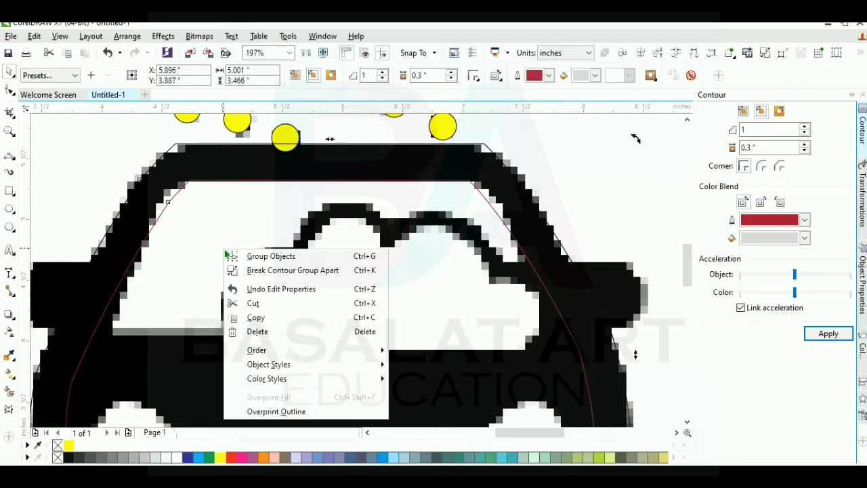
{"action": "left_click", "coordinate": [270, 271]}
{"action": "left_click", "coordinate": [271, 233]}
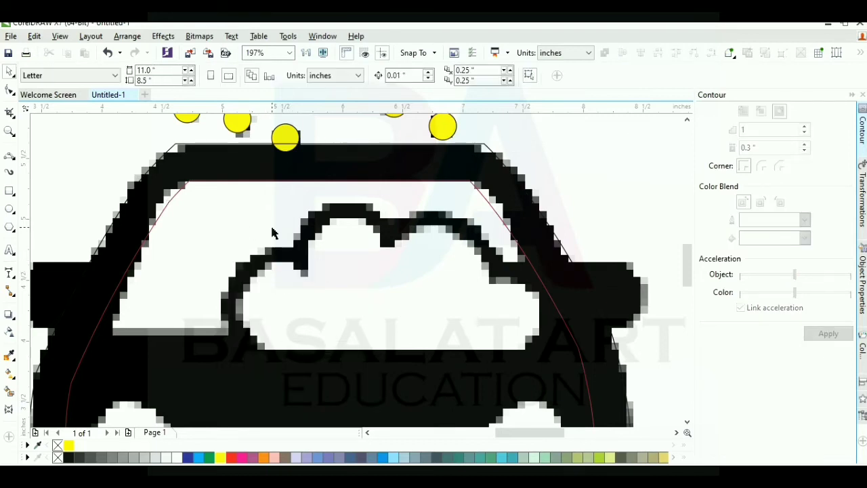
Draw a rectangle about 6.59 by 1.93 inches over the car from the windshield's lower edge down to the bumper.
{"action": "scroll", "coordinate": [310, 202], "scroll_direction": "down", "scroll_amount": 2}
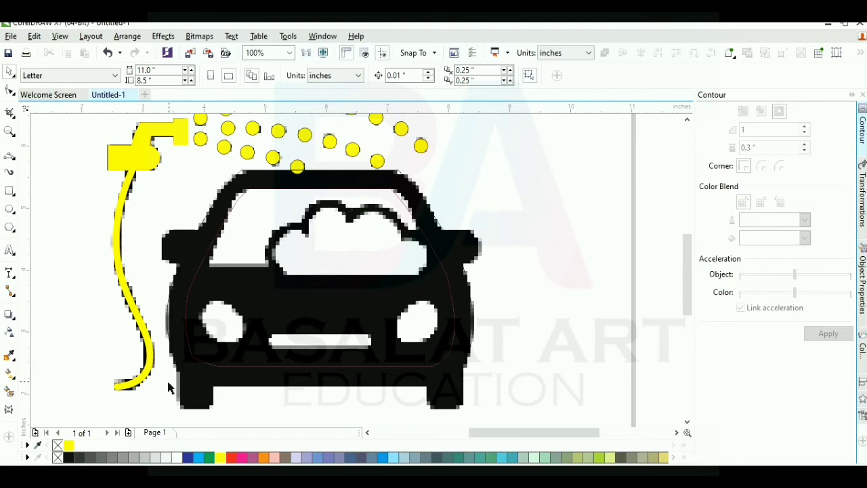
{"action": "key", "text": "F6"}
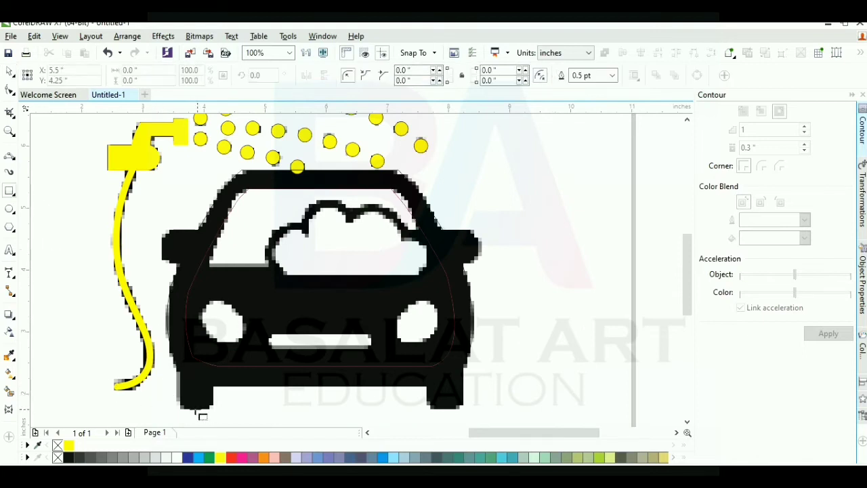
{"action": "mouse_move", "coordinate": [143, 387]}
{"action": "left_mouse_down"}
{"action": "mouse_move", "coordinate": [508, 316]}
{"action": "mouse_move", "coordinate": [554, 262]}
{"action": "left_mouse_up"}
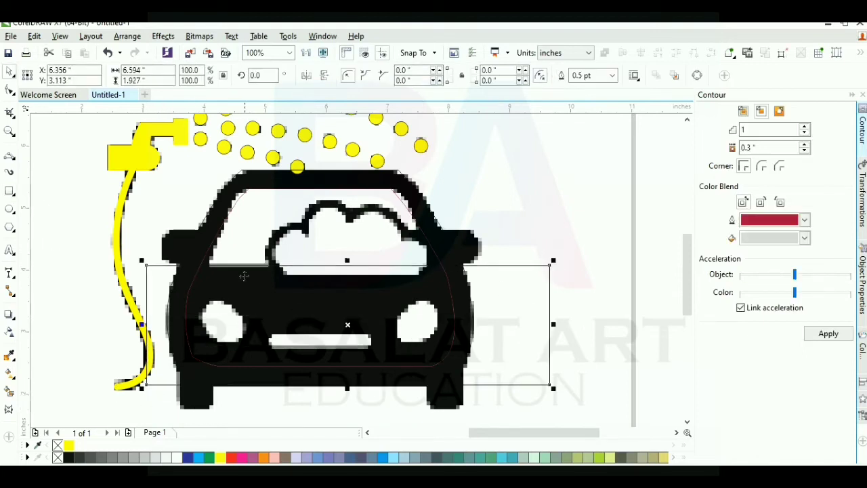
Trim the inner contour with the rectangle to keep only the windshield shape, and delete the rectangle.
{"action": "left_click", "coordinate": [243, 247], "text": "shift"}
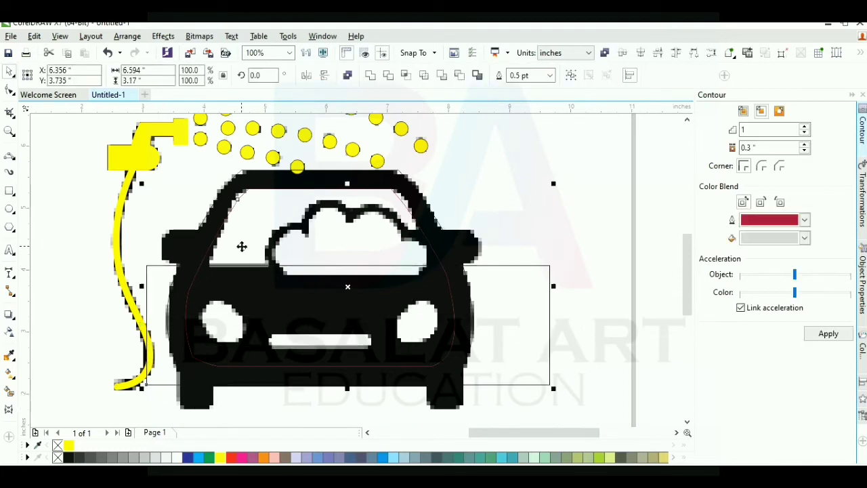
{"action": "left_click", "coordinate": [370, 75]}
{"action": "left_click", "coordinate": [527, 295]}
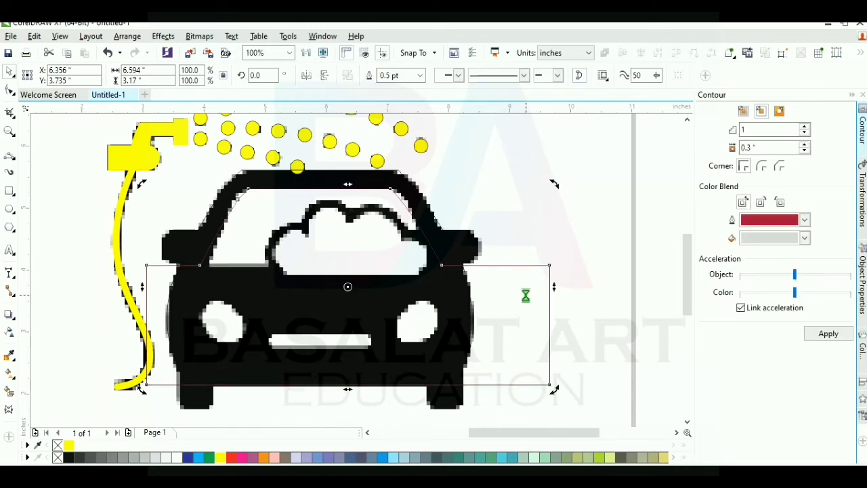
{"action": "left_click", "coordinate": [393, 194]}
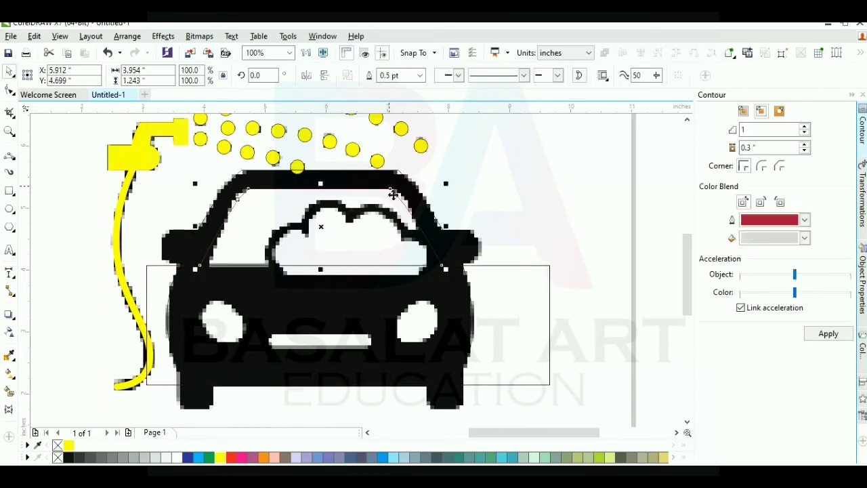
{"action": "left_click", "coordinate": [495, 305]}
{"action": "left_click", "coordinate": [495, 307]}
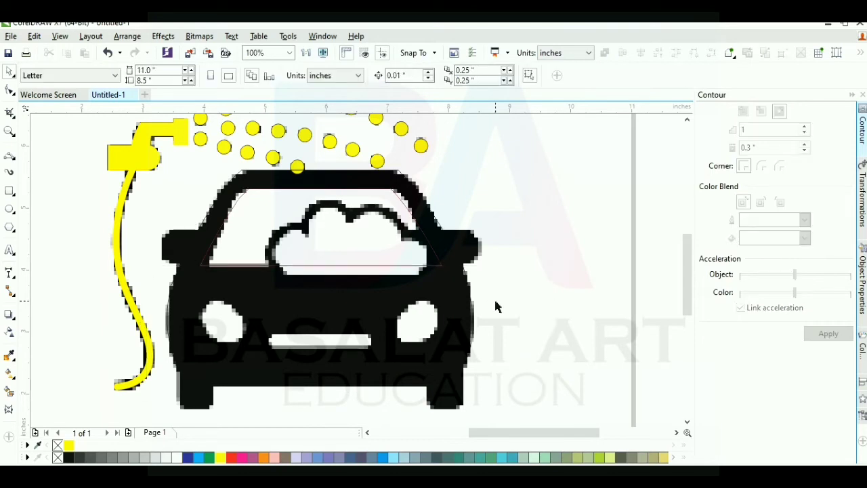
Curve the right side of the windshield outline outward to follow the traced image.
{"action": "left_click_drag", "start_coordinate": [341, 286], "coordinate": [499, 330]}
{"action": "key", "text": "F10"}
{"action": "left_click", "coordinate": [451, 169]}
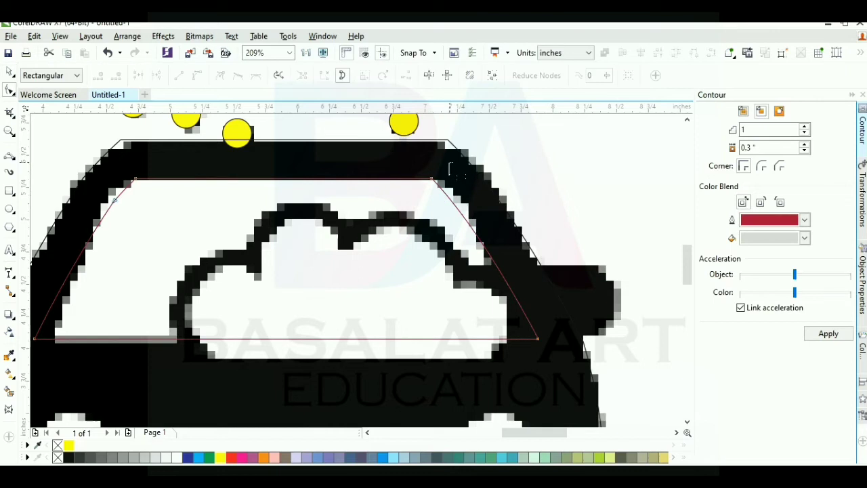
{"action": "left_click", "coordinate": [451, 205]}
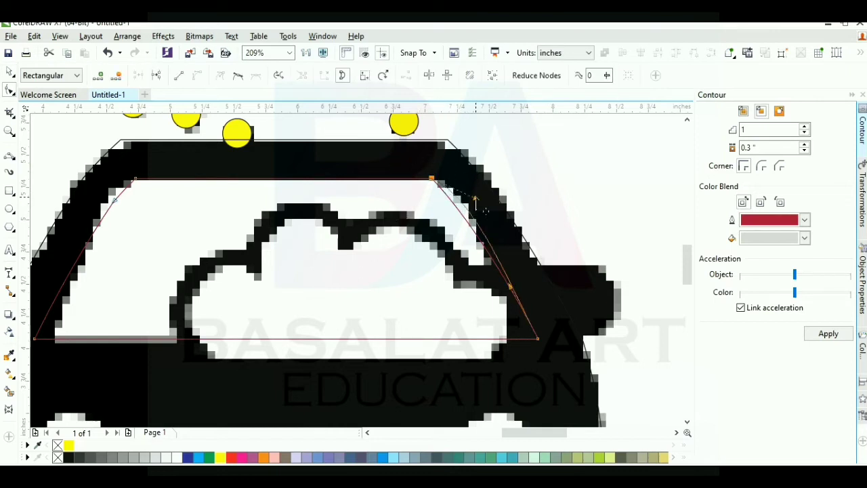
Reshape the left side of the windshield outline, bending its upper curve outward and moving the lower-left node inward to the window corner.
{"action": "scroll", "coordinate": [386, 210], "scroll_direction": "left", "scroll_amount": 5}
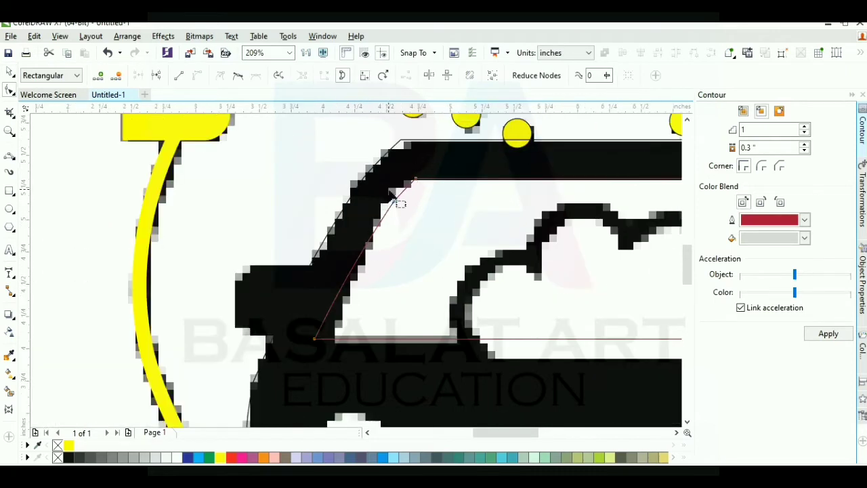
{"action": "left_click_drag", "start_coordinate": [408, 220], "coordinate": [428, 182]}
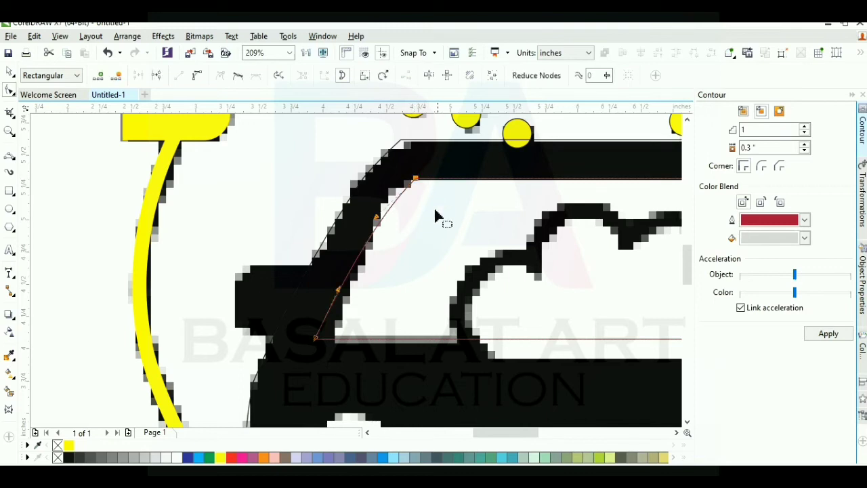
{"action": "left_click_drag", "start_coordinate": [376, 219], "coordinate": [378, 200]}
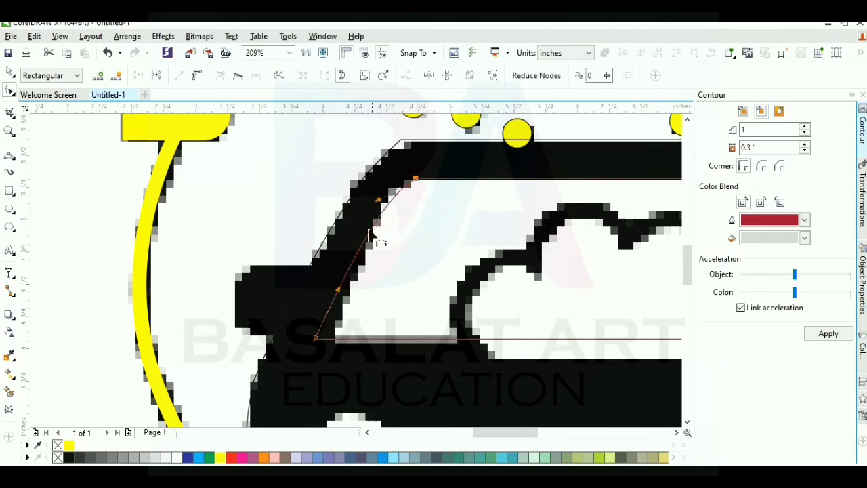
{"action": "left_click_drag", "start_coordinate": [315, 338], "coordinate": [332, 338]}
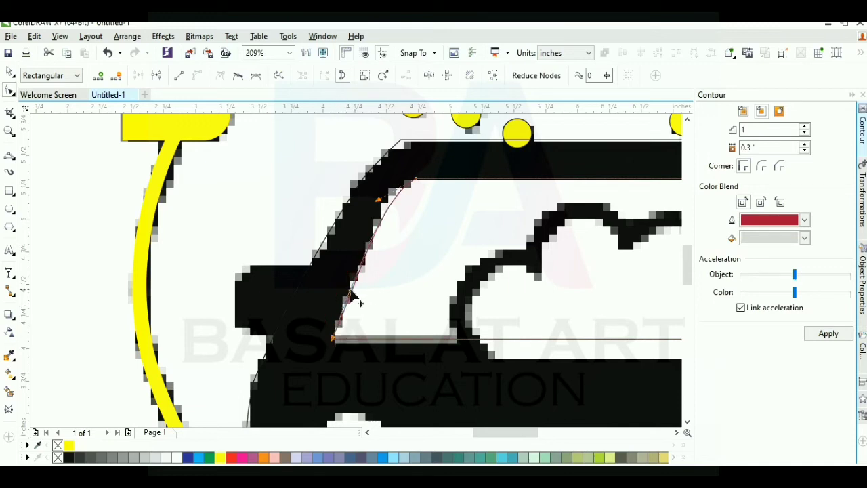
Draw a rectangle over the car's left mirror, round its corners to 0.253 inches, align it and widen it to about 0.901 by 0.506 inches.
{"action": "scroll", "coordinate": [324, 294], "scroll_direction": "down", "scroll_amount": 3}
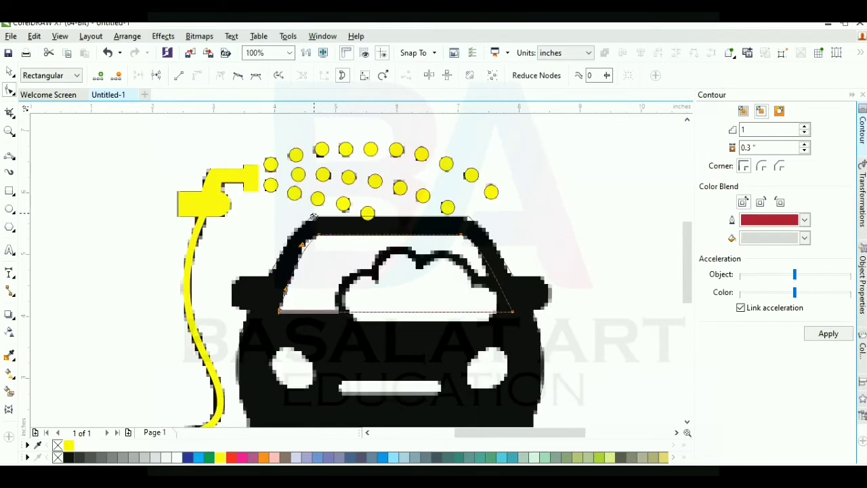
{"action": "scroll", "coordinate": [257, 335], "scroll_direction": "up", "scroll_amount": 3}
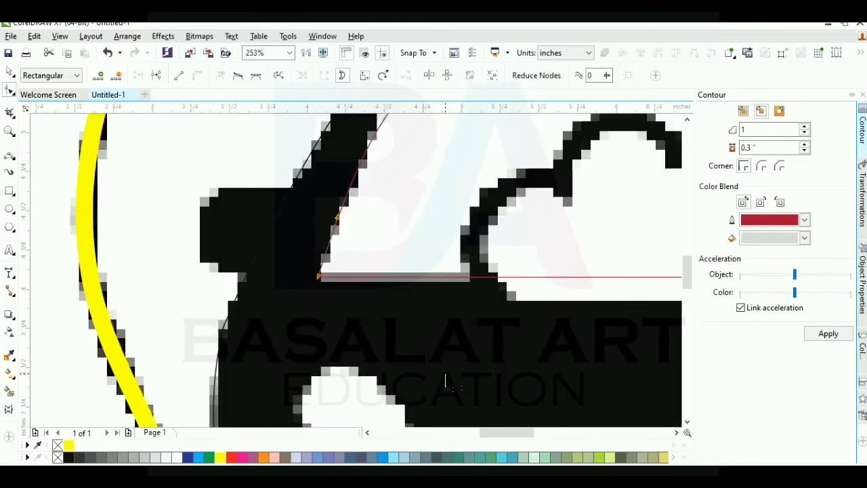
{"action": "left_click", "coordinate": [10, 190]}
{"action": "left_click_drag", "start_coordinate": [203, 191], "coordinate": [322, 268]}
{"action": "left_click", "coordinate": [9, 71]}
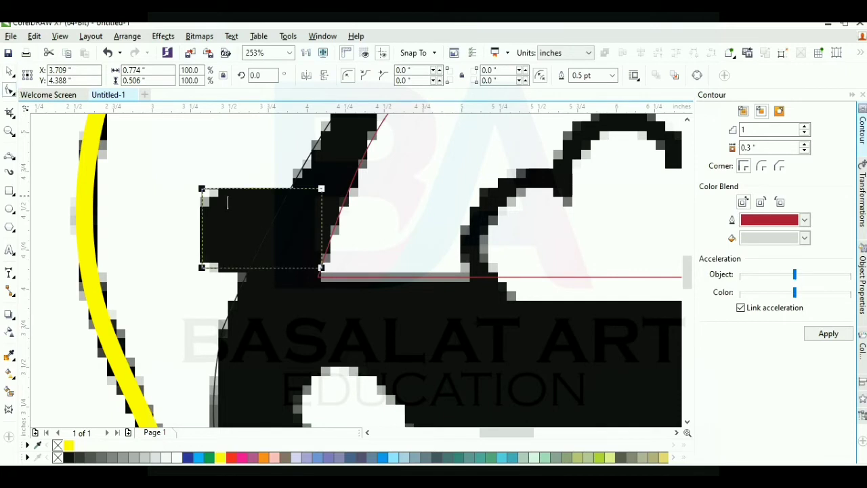
{"action": "left_click_drag", "start_coordinate": [203, 192], "coordinate": [240, 192]}
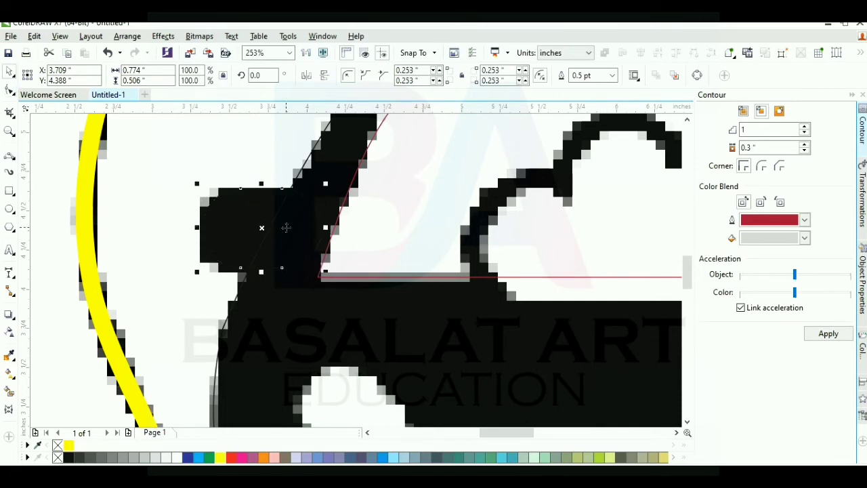
{"action": "left_click_drag", "start_coordinate": [273, 235], "coordinate": [269, 236]}
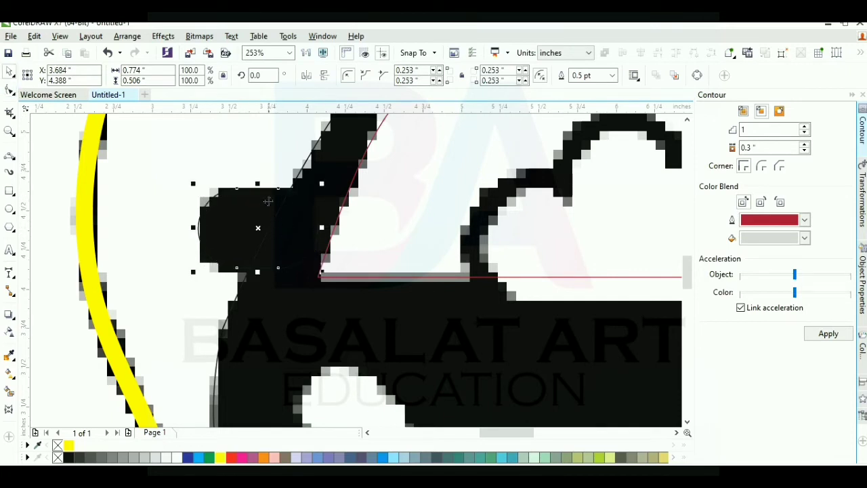
{"action": "left_click_drag", "start_coordinate": [324, 227], "coordinate": [344, 227]}
Place a copy of the rounded mirror shape over the car's right mirror.
{"action": "scroll", "coordinate": [302, 212], "scroll_direction": "down", "scroll_amount": 2}
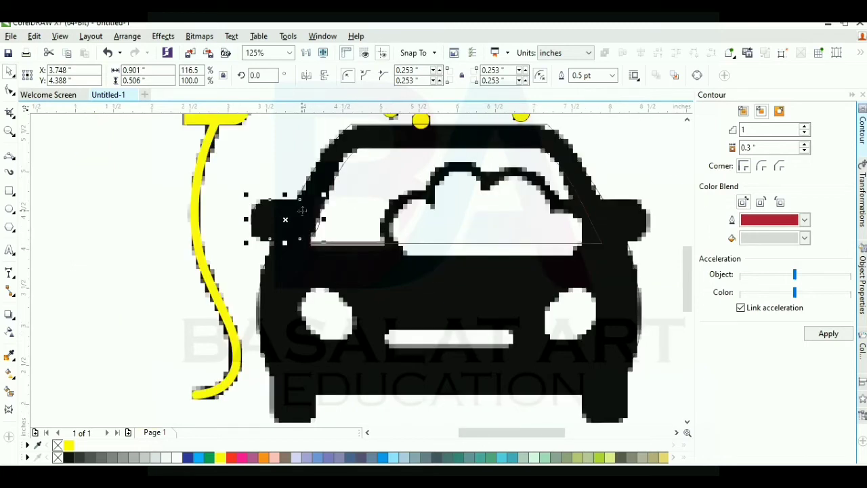
{"action": "scroll", "coordinate": [313, 325], "scroll_direction": "up", "scroll_amount": 2}
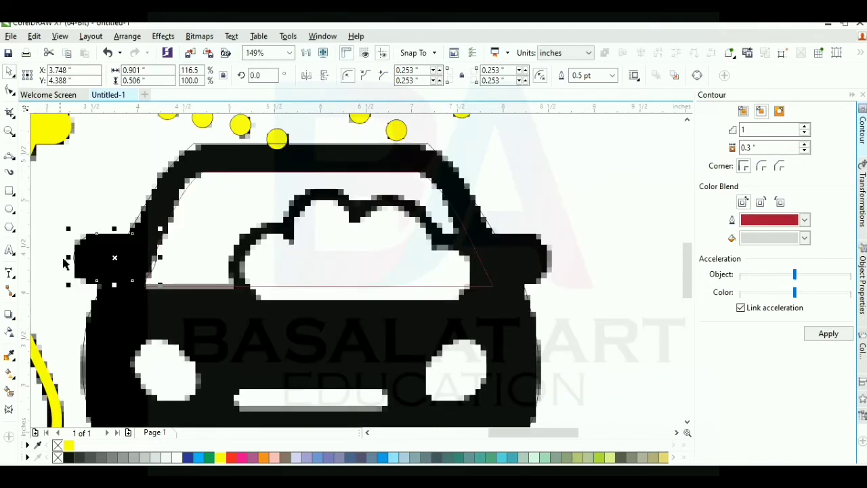
{"action": "left_click_drag", "start_coordinate": [99, 251], "coordinate": [493, 300]}
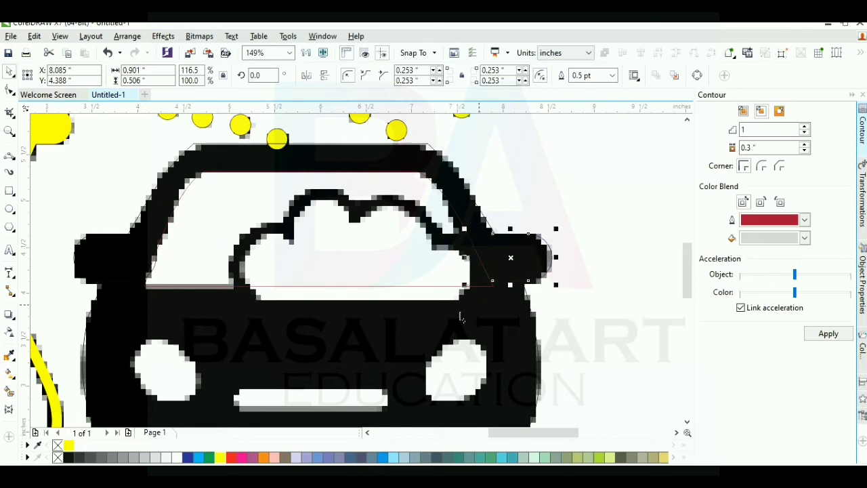
Weld both mirror shapes to the car body outline.
{"action": "left_click", "coordinate": [88, 252], "text": "shift"}
{"action": "left_click", "coordinate": [155, 221], "text": "shift"}
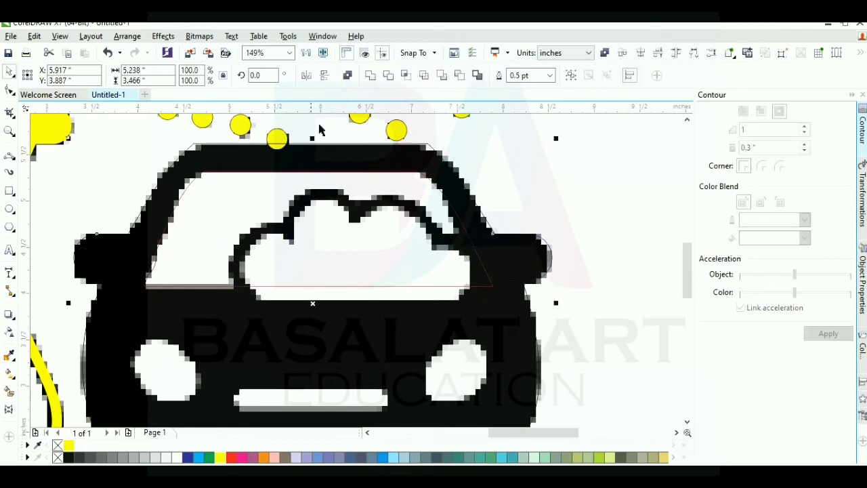
{"action": "left_click", "coordinate": [371, 77]}
Draw a rectangle about 0.554 by 0.937 inches over the left wheel and round its corners to 0.12 inches.
{"action": "scroll", "coordinate": [282, 216], "scroll_direction": "down", "scroll_amount": 2}
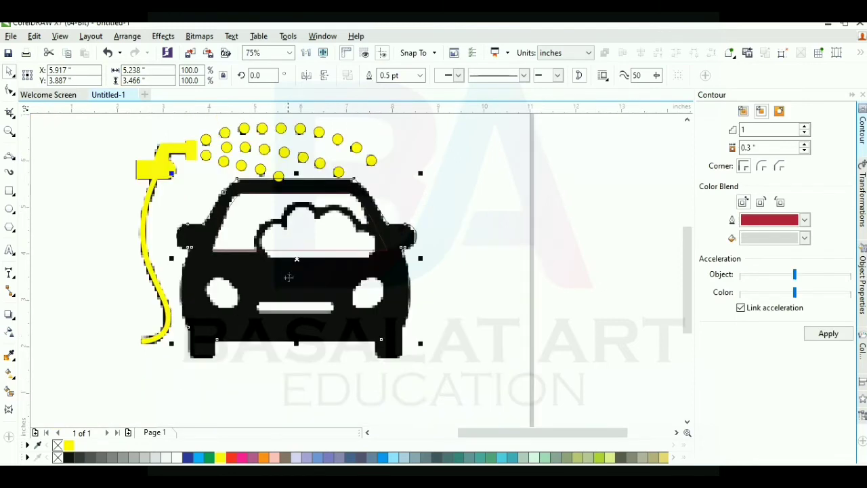
{"action": "scroll", "coordinate": [454, 332], "scroll_direction": "up", "scroll_amount": 2}
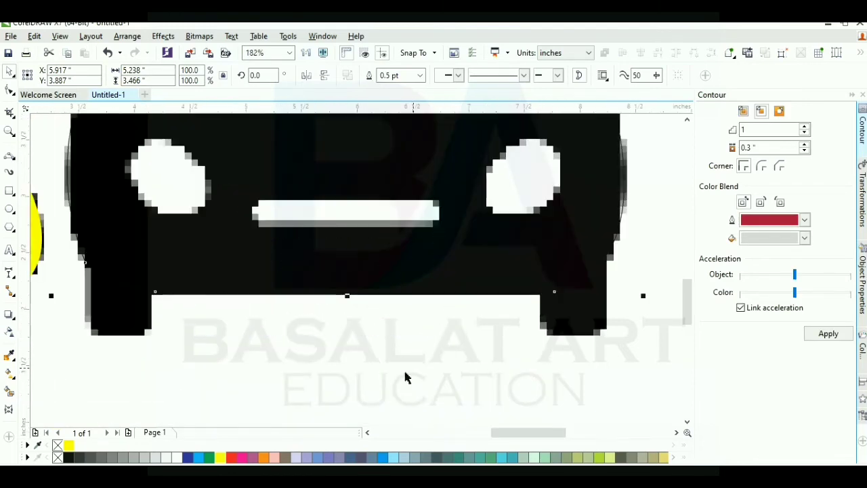
{"action": "left_click", "coordinate": [10, 189]}
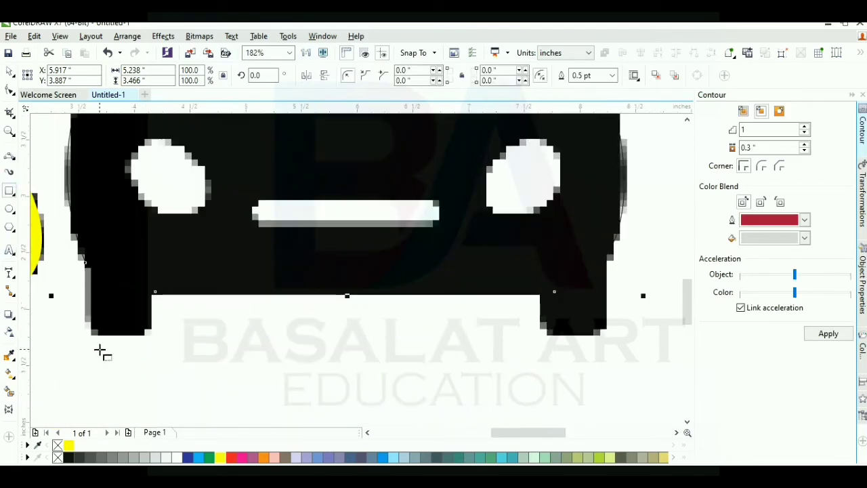
{"action": "mouse_move", "coordinate": [88, 337]}
{"action": "left_mouse_down"}
{"action": "mouse_move", "coordinate": [155, 262]}
{"action": "mouse_move", "coordinate": [150, 229]}
{"action": "left_mouse_up"}
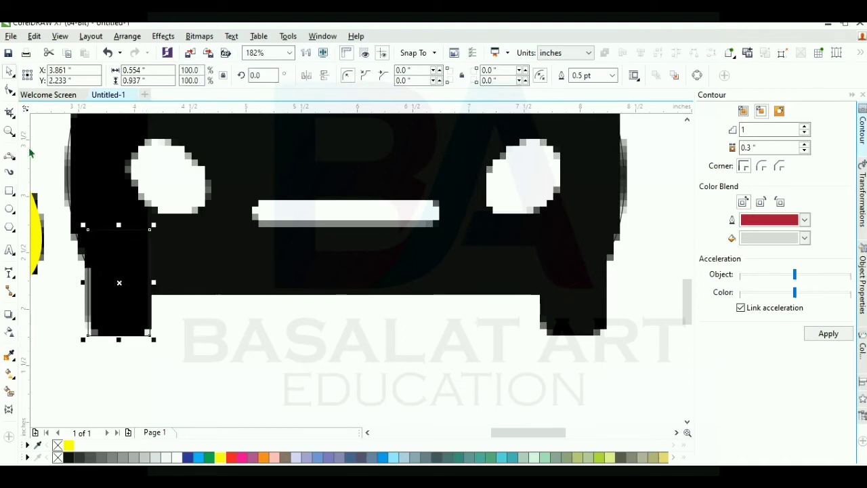
{"action": "key", "text": "F10"}
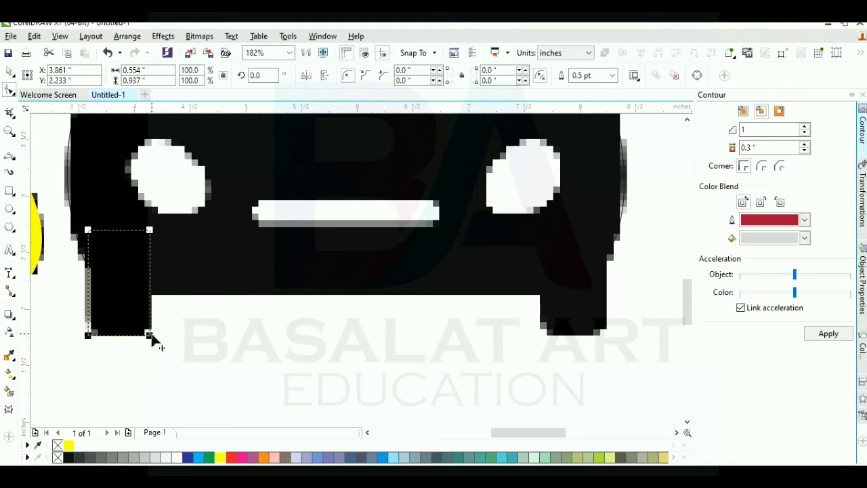
{"action": "left_click_drag", "start_coordinate": [150, 335], "coordinate": [159, 322]}
{"action": "key", "text": "space"}
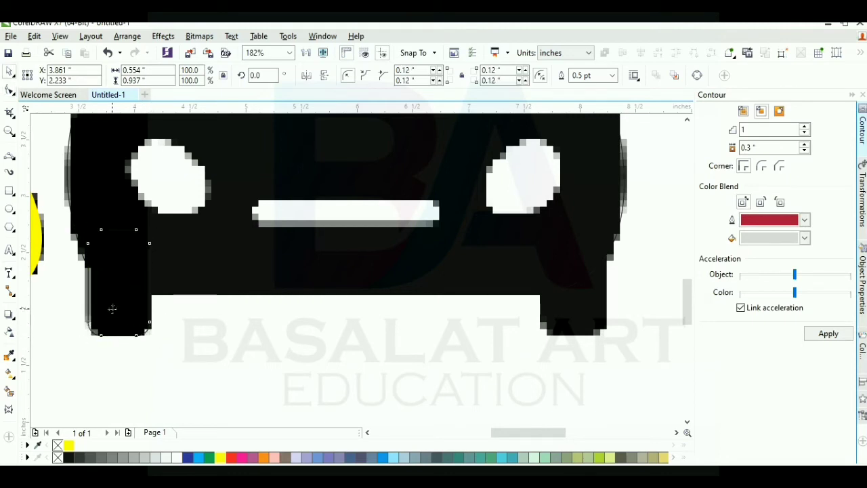
Copy the rounded wheel shape onto the right wheel and weld both wheels to the car body outline.
{"action": "left_click_drag", "start_coordinate": [114, 310], "coordinate": [568, 312]}
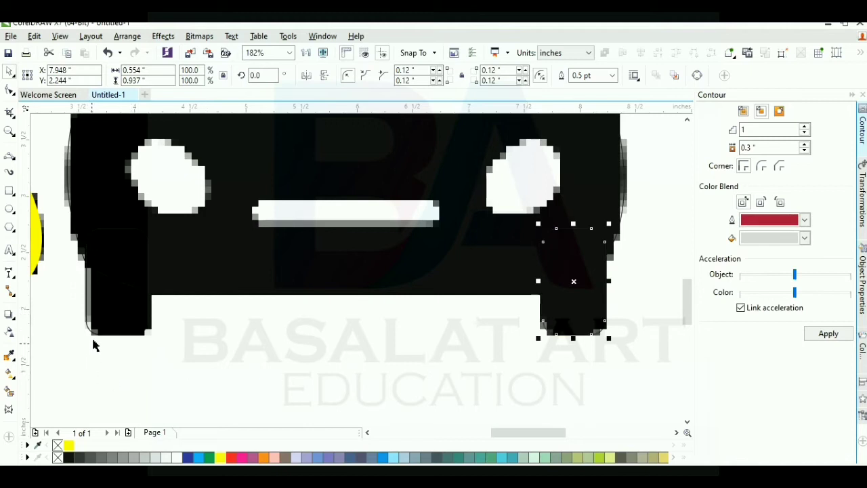
{"action": "left_click", "coordinate": [98, 327], "text": "shift"}
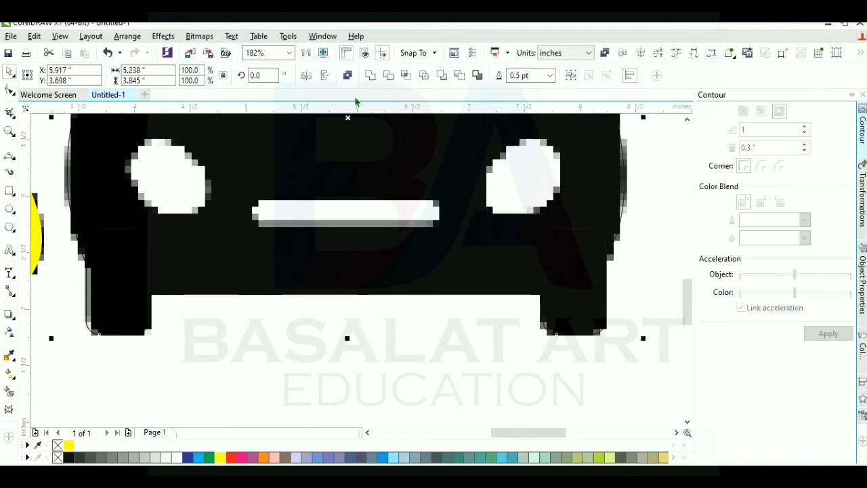
{"action": "left_click", "coordinate": [370, 75]}
Give the welded car outline a yellow line with a width of 2.0 pt.
{"action": "scroll", "coordinate": [354, 325], "scroll_direction": "down", "scroll_amount": 3}
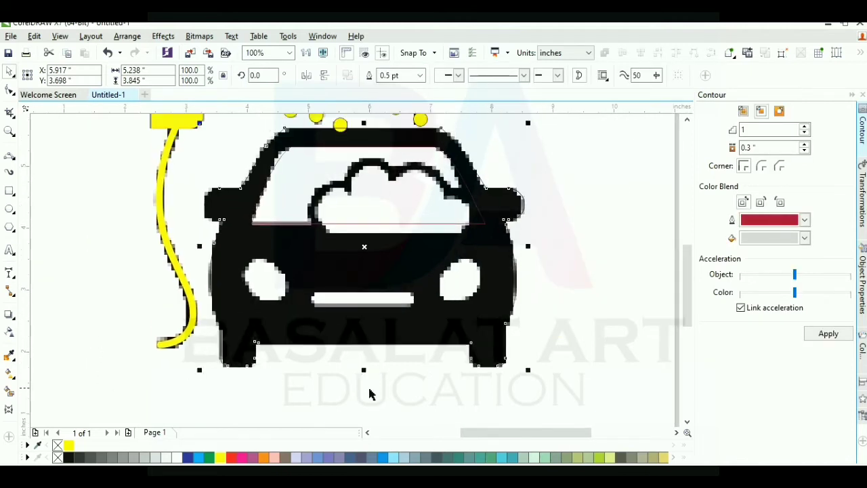
{"action": "right_click", "coordinate": [218, 458]}
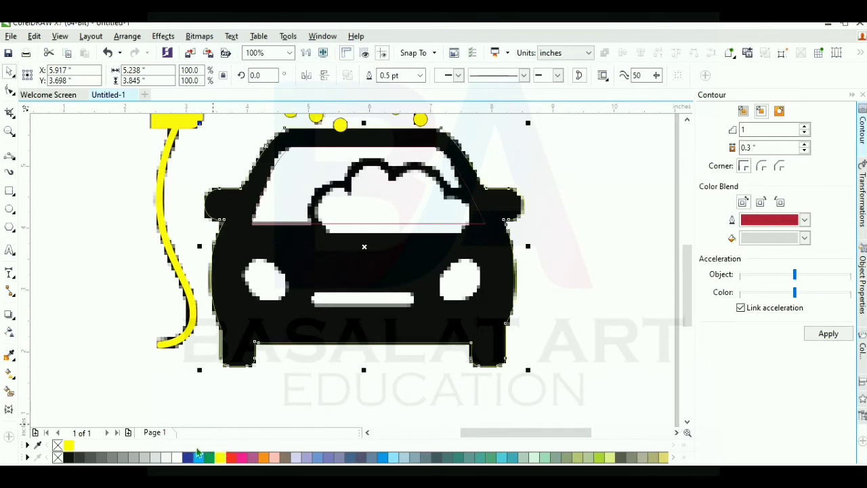
{"action": "left_click", "coordinate": [420, 75]}
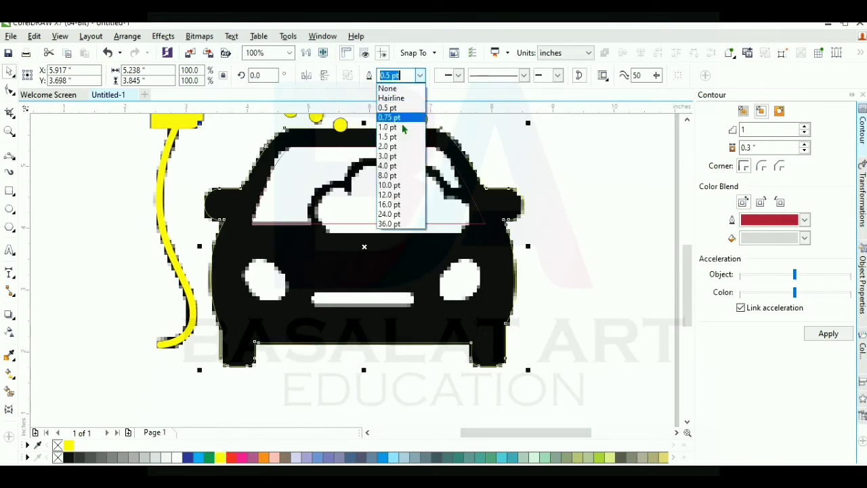
{"action": "left_click", "coordinate": [400, 149]}
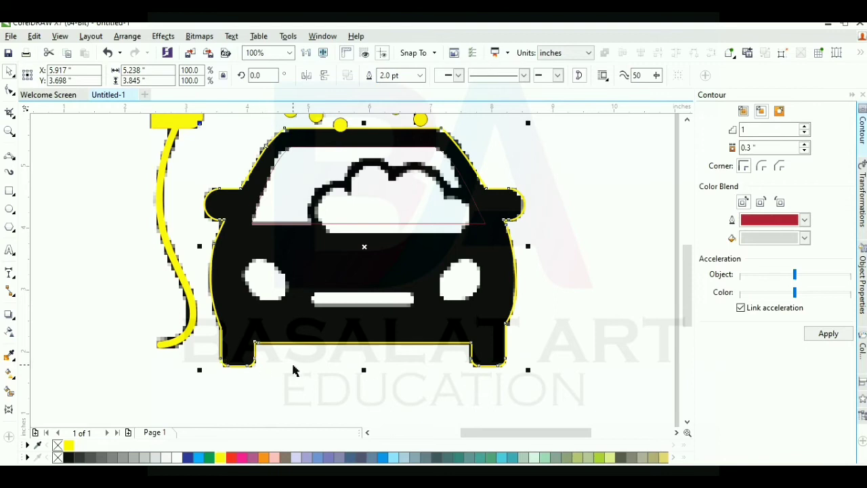
Draw a rectangle about 1.694 by 0.256 inches over the white grille slot between the headlights.
{"action": "left_click_drag", "start_coordinate": [293, 365], "coordinate": [292, 412]}
{"action": "left_click", "coordinate": [289, 252]}
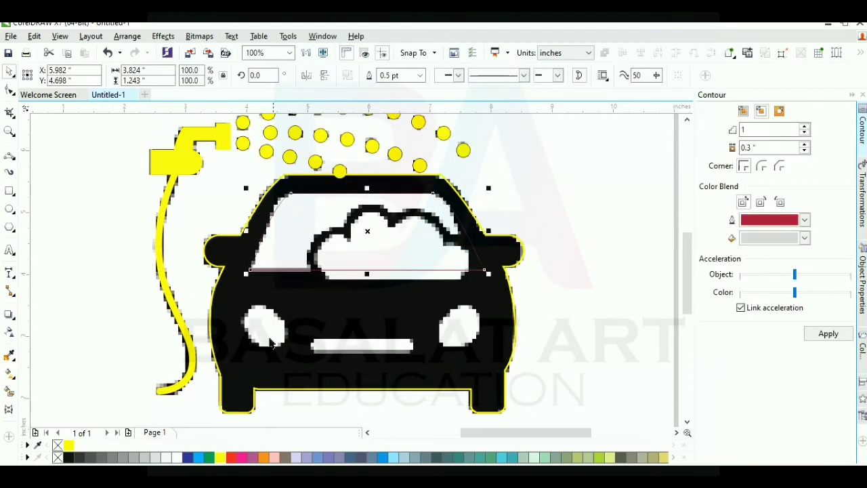
{"action": "left_click_drag", "start_coordinate": [265, 290], "coordinate": [488, 383]}
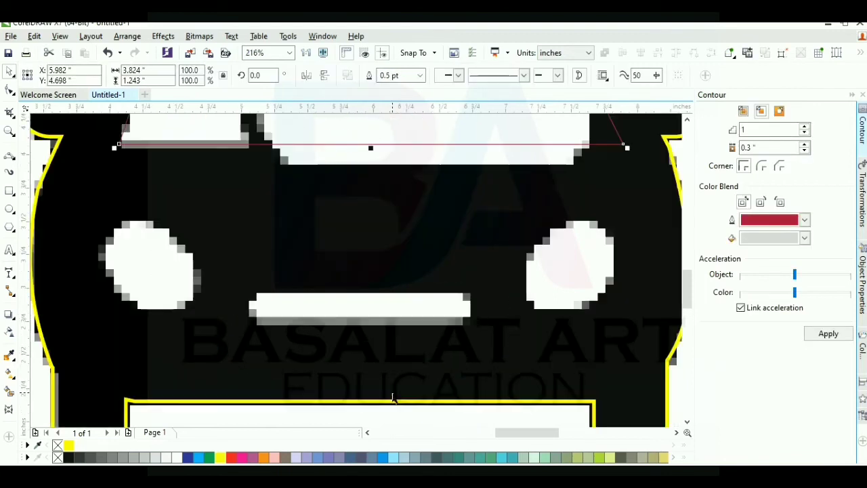
{"action": "left_click", "coordinate": [12, 192]}
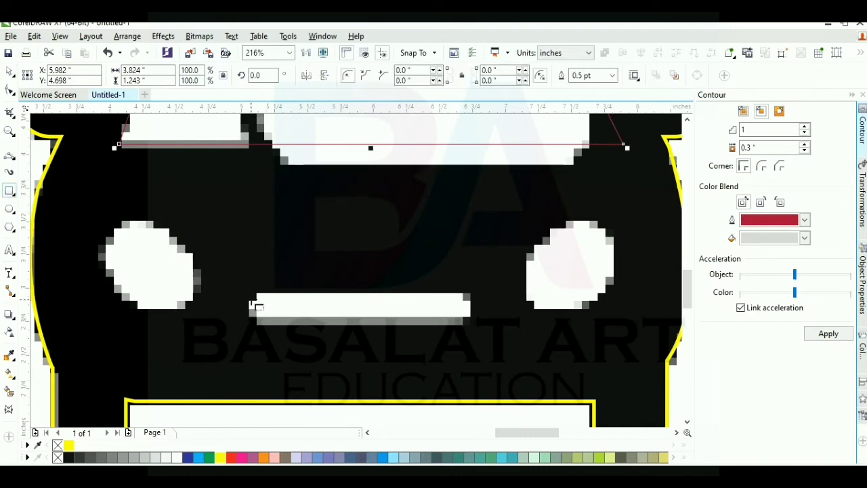
{"action": "left_click_drag", "start_coordinate": [257, 299], "coordinate": [472, 324]}
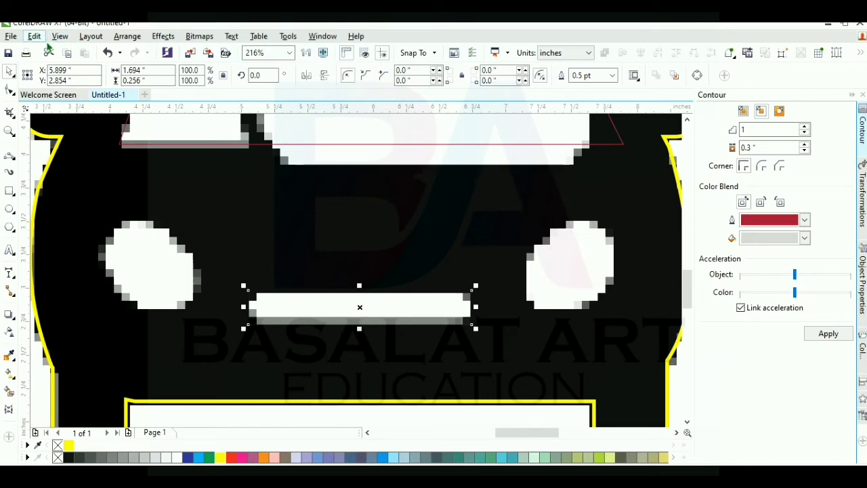
Copy the outline pen and outline color from the car body outline to the grille rectangle.
{"action": "left_click", "coordinate": [34, 36]}
{"action": "left_click", "coordinate": [85, 216]}
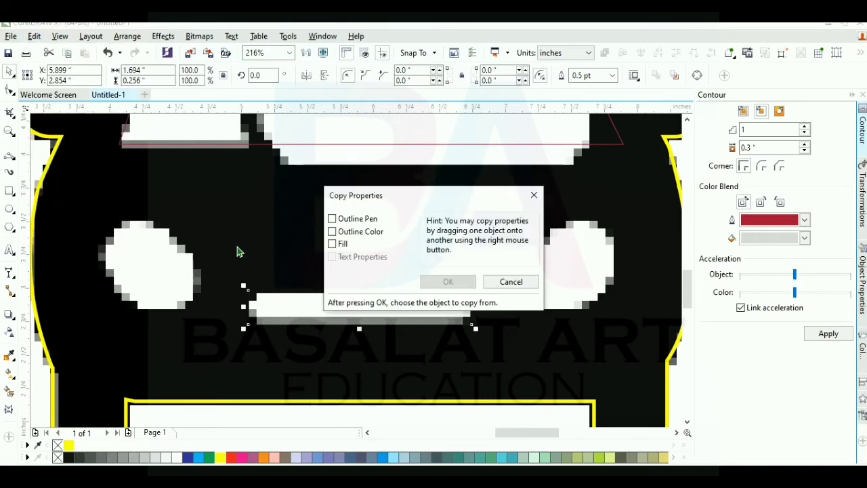
{"action": "left_click", "coordinate": [368, 220]}
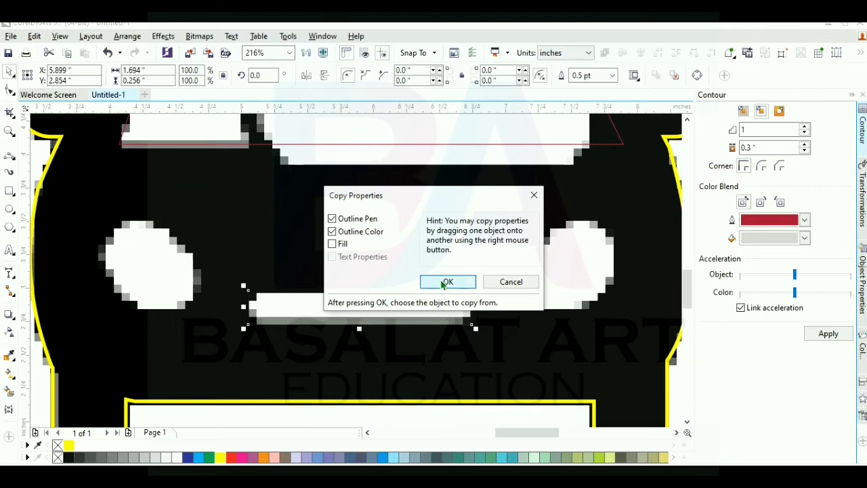
{"action": "left_click", "coordinate": [446, 282]}
{"action": "left_click", "coordinate": [57, 198]}
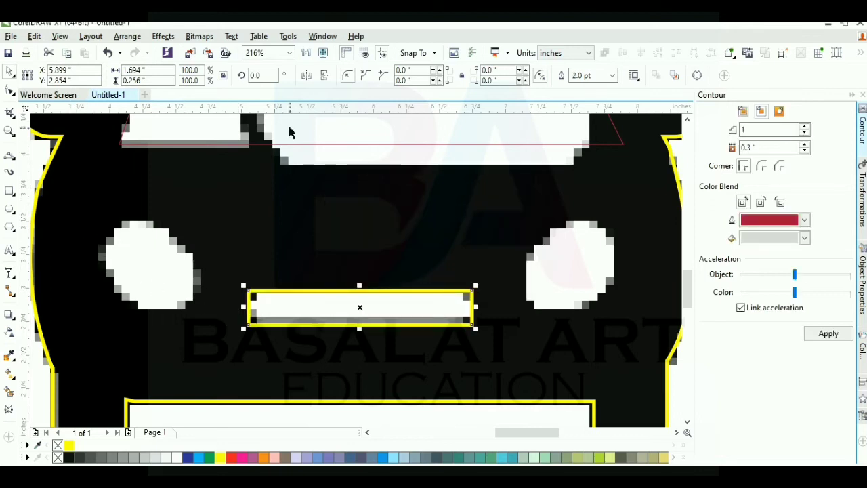
Fully round the grille rectangle's corners to a radius of about 0.128 inches with the Shape tool.
{"action": "left_click", "coordinate": [9, 93]}
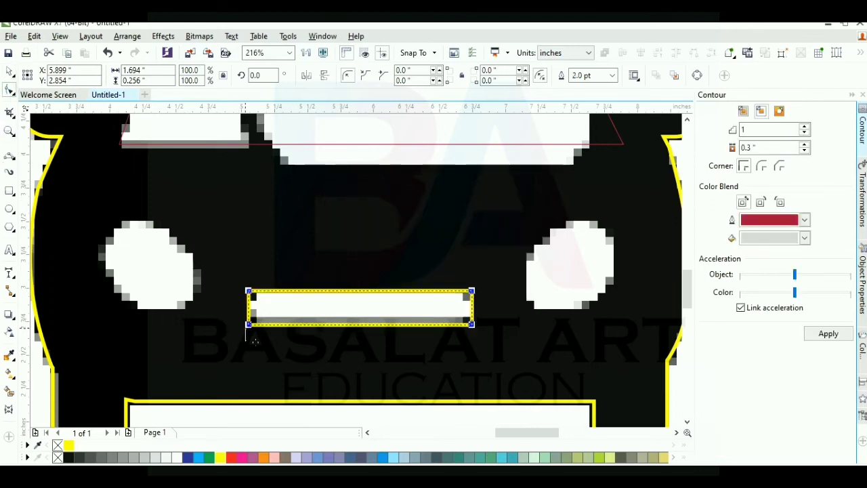
{"action": "left_click_drag", "start_coordinate": [248, 326], "coordinate": [292, 347]}
{"action": "key", "text": "space"}
{"action": "scroll", "coordinate": [392, 345], "scroll_direction": "down", "scroll_amount": 2}
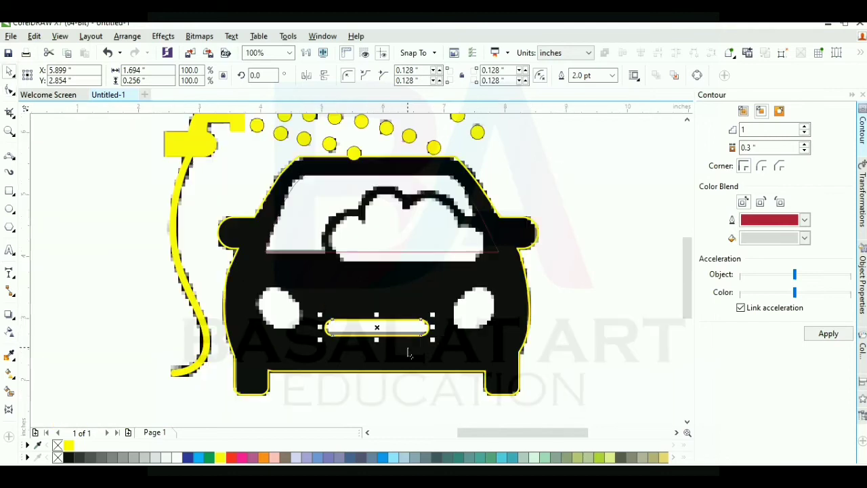
{"action": "key", "text": "Escape"}
Draw a tilted 3-point ellipse about 0.726 by 0.72 inches over the white headlight at the car's left side.
{"action": "left_click_drag", "start_coordinate": [203, 234], "coordinate": [552, 369]}
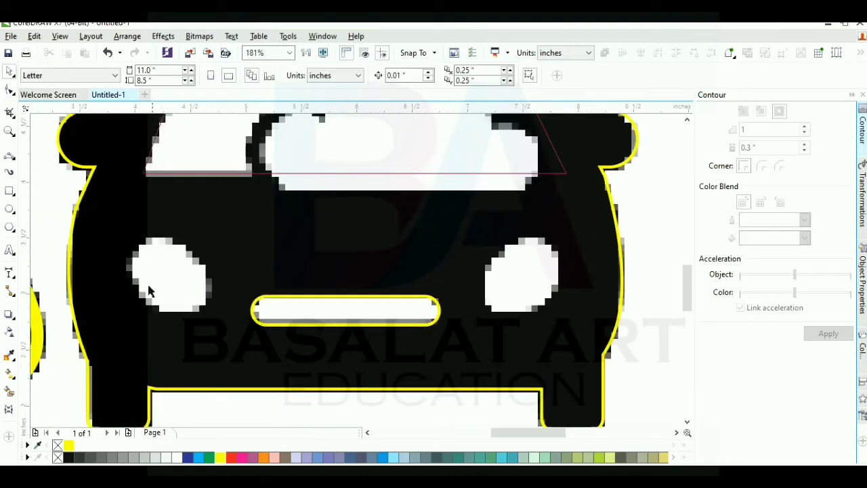
{"action": "left_click", "coordinate": [11, 210]}
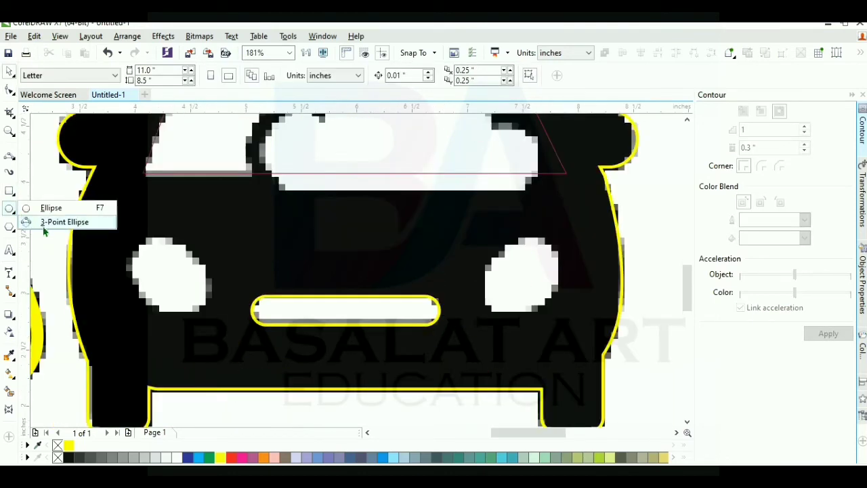
{"action": "left_click", "coordinate": [71, 223]}
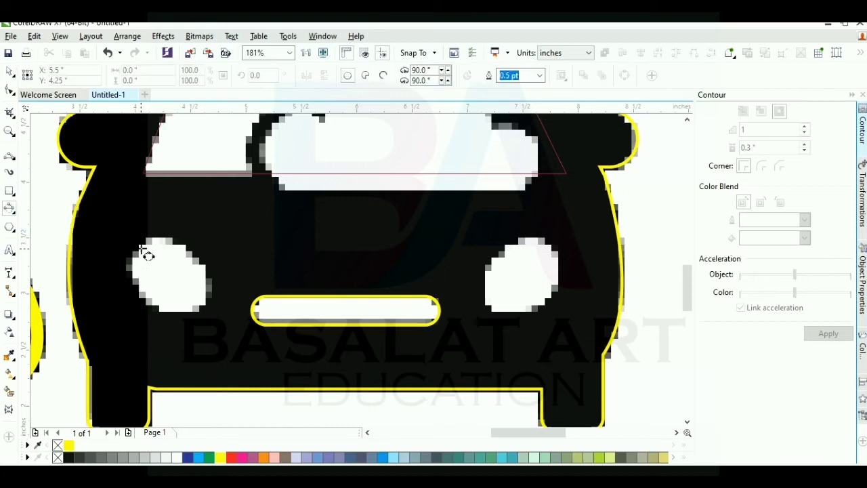
{"action": "left_click_drag", "start_coordinate": [139, 246], "coordinate": [203, 311]}
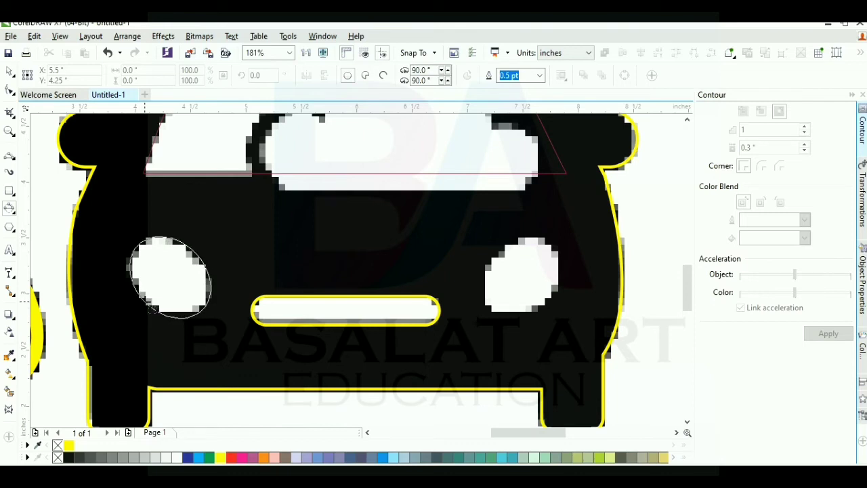
{"action": "left_click", "coordinate": [149, 304]}
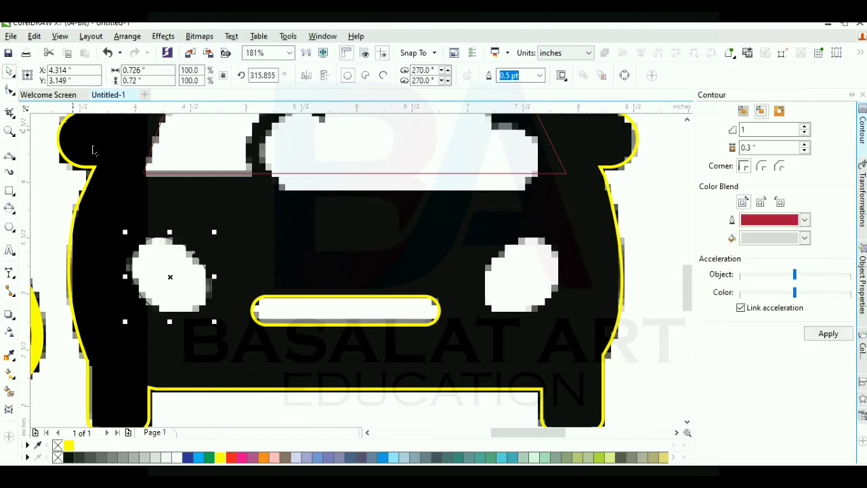
{"action": "left_click_drag", "start_coordinate": [124, 278], "coordinate": [130, 278]}
{"action": "key", "text": "ctrl+z"}
Duplicate the headlight ellipse, move the copy onto the right headlight and mirror it horizontally.
{"action": "key", "text": "ctrl+d"}
{"action": "left_click", "coordinate": [34, 36]}
{"action": "mouse_move", "coordinate": [60, 36]}
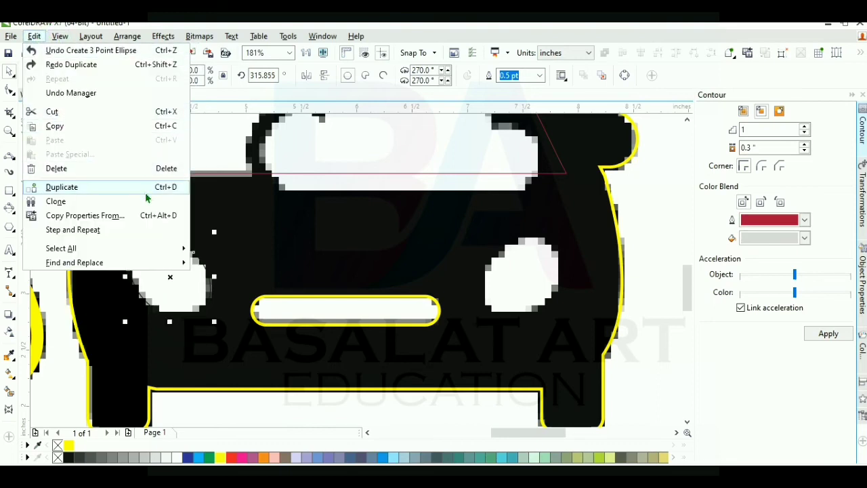
{"action": "left_click", "coordinate": [146, 192]}
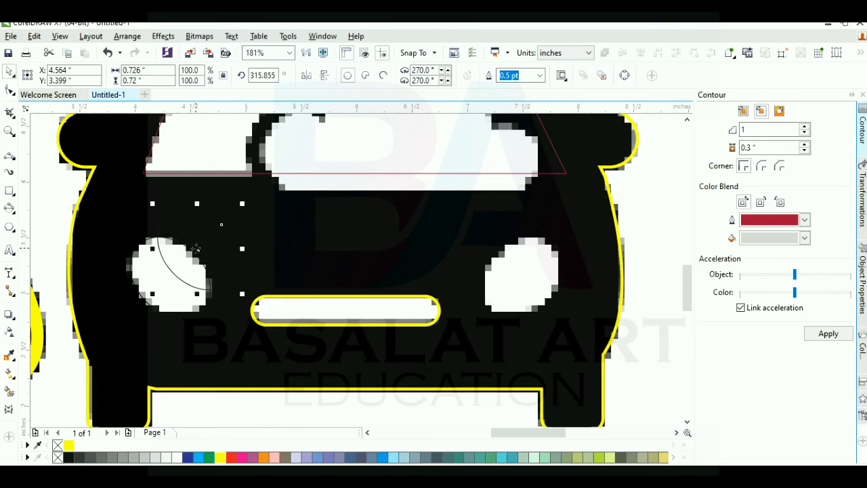
{"action": "left_click_drag", "start_coordinate": [195, 248], "coordinate": [517, 276]}
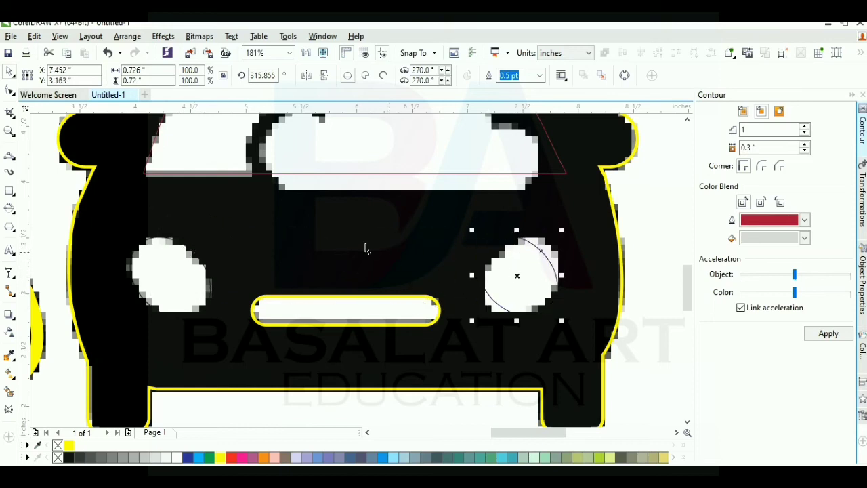
{"action": "left_click", "coordinate": [306, 75]}
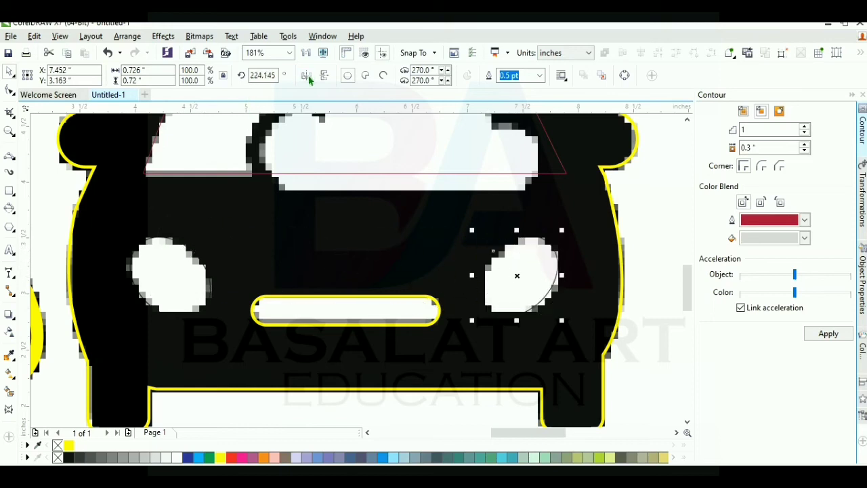
Align the two headlight ellipses to each other with Align Centers Horizontally and combine them into one object.
{"action": "left_click", "coordinate": [169, 293], "text": "shift"}
{"action": "left_click", "coordinate": [108, 38]}
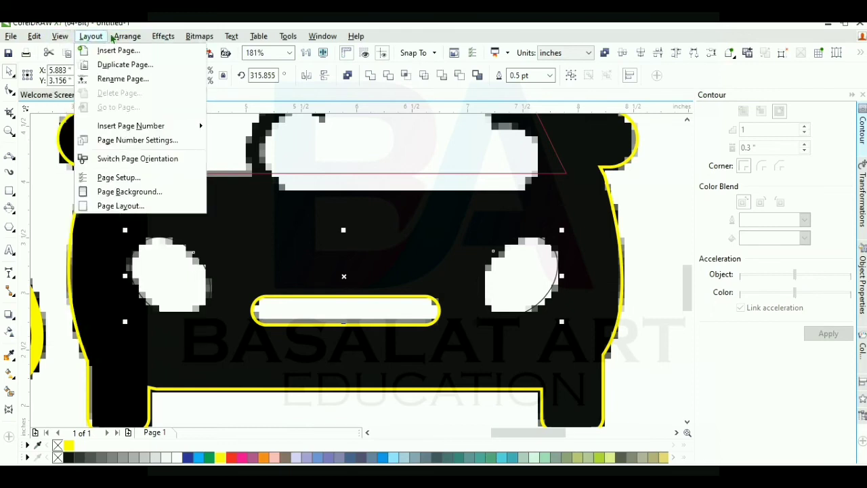
{"action": "mouse_move", "coordinate": [127, 36]}
{"action": "mouse_move", "coordinate": [204, 181]}
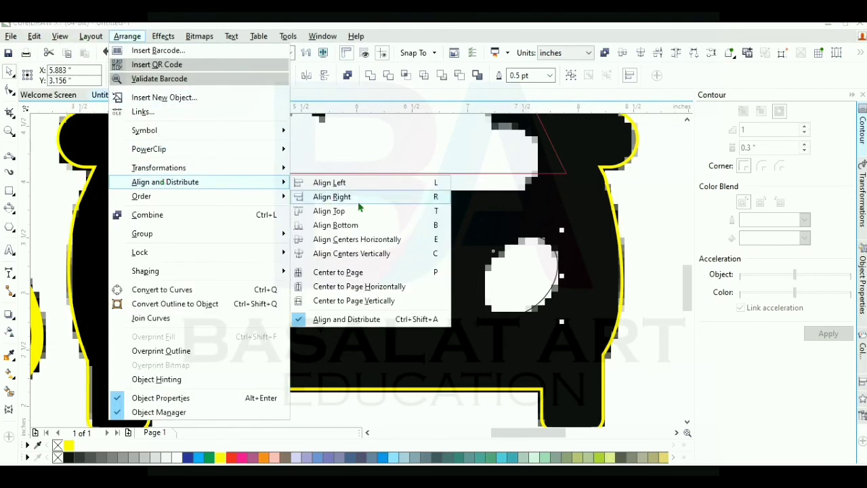
{"action": "left_click", "coordinate": [440, 245]}
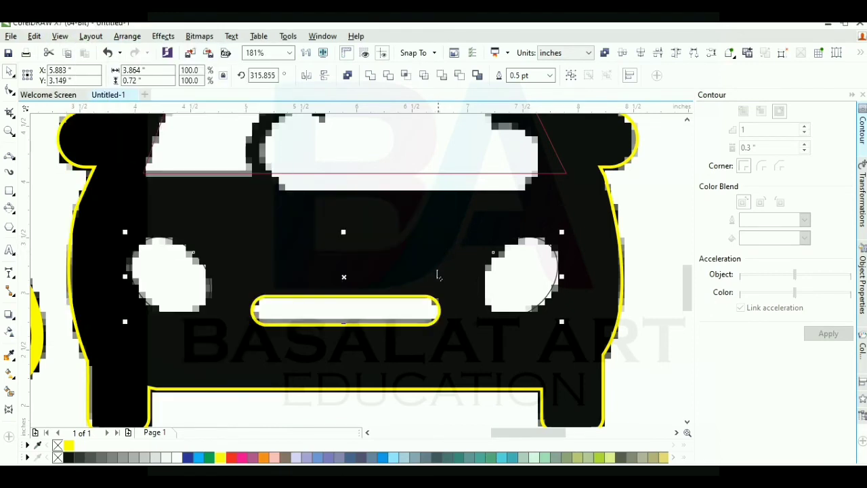
{"action": "left_click", "coordinate": [347, 76]}
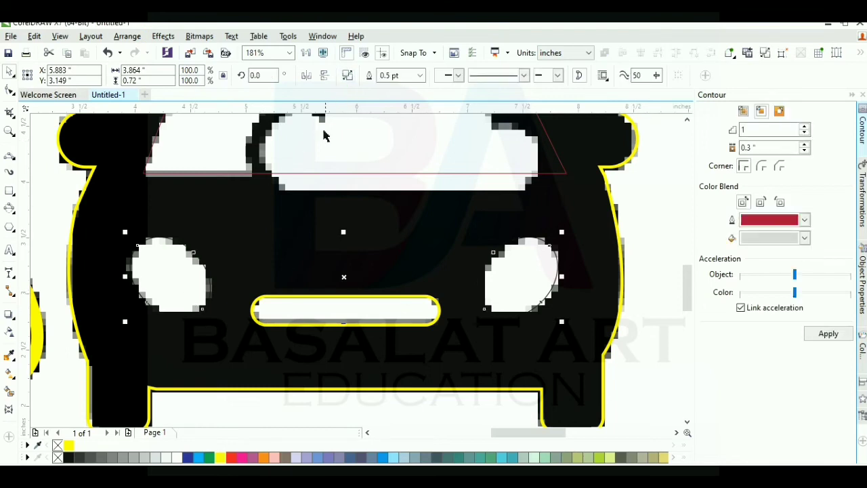
Align the combined headlights with the rounded grille using Align Centers Vertically and combine them with the grille.
{"action": "left_click", "coordinate": [277, 313], "text": "shift"}
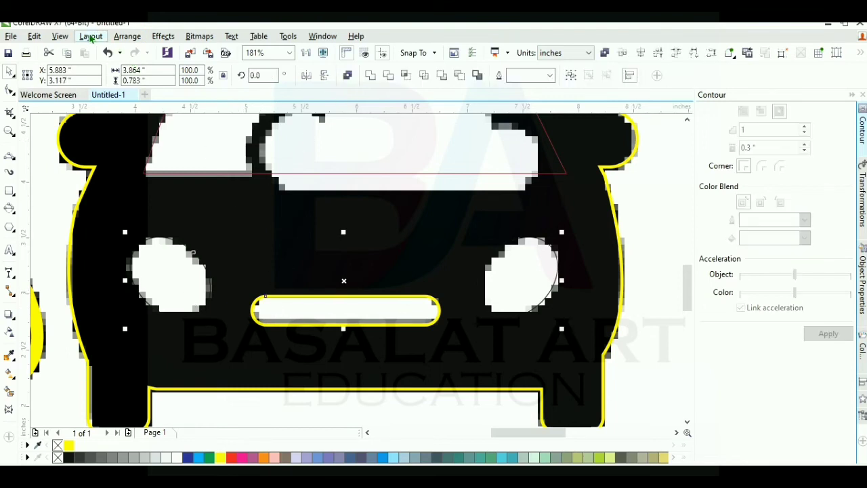
{"action": "left_click", "coordinate": [61, 36]}
{"action": "mouse_move", "coordinate": [127, 36]}
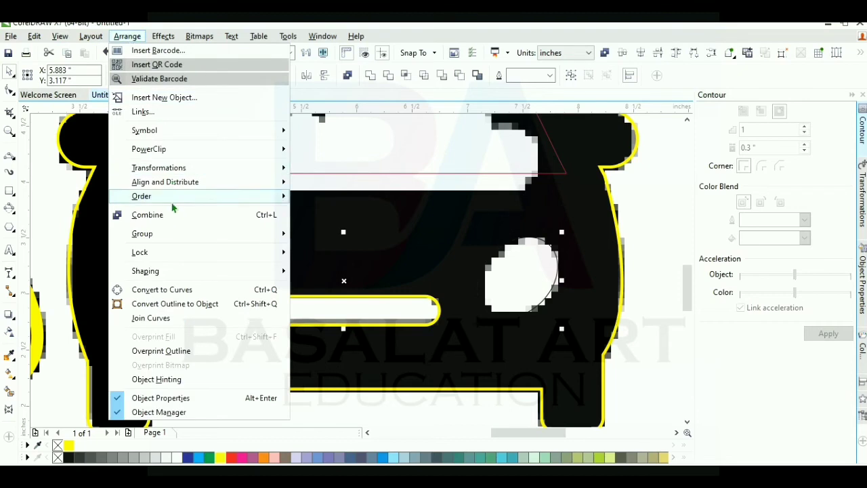
{"action": "mouse_move", "coordinate": [176, 182]}
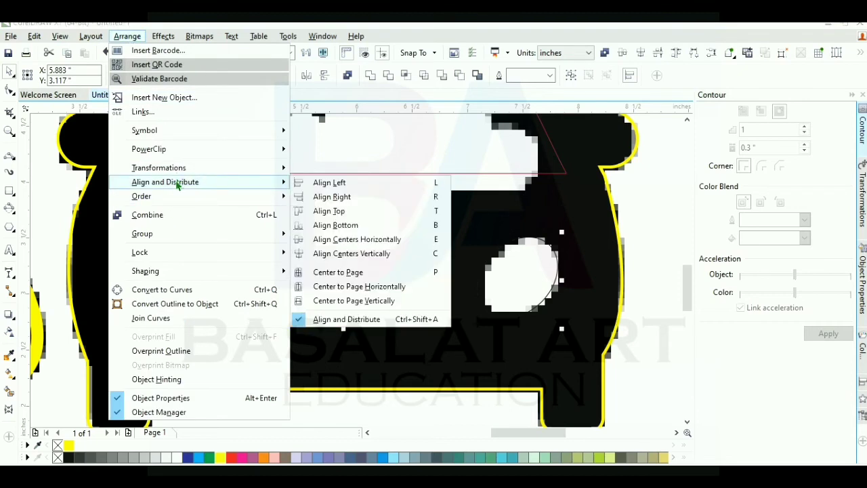
{"action": "left_click", "coordinate": [431, 254]}
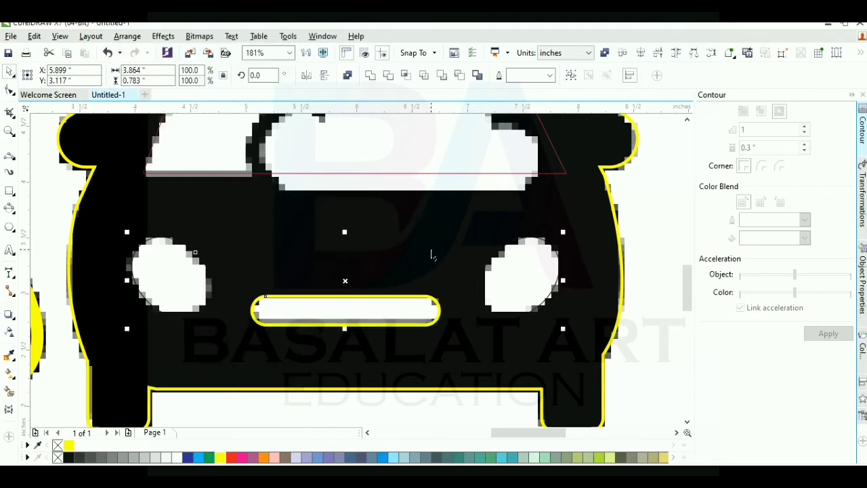
{"action": "left_click", "coordinate": [347, 75]}
{"action": "scroll", "coordinate": [348, 288], "scroll_direction": "down", "scroll_amount": 2}
{"action": "scroll", "coordinate": [453, 301], "scroll_direction": "up", "scroll_amount": 2}
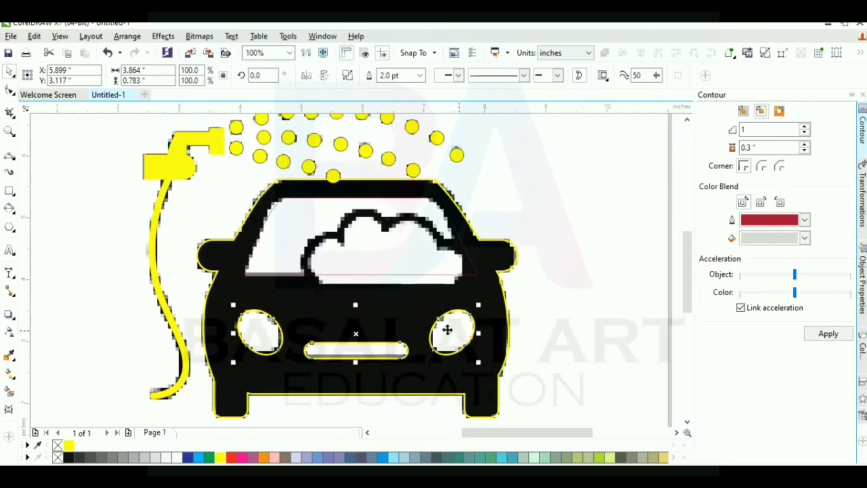
Combine the windshield shape and the headlights-and-grille object with the car body outline.
{"action": "left_click", "coordinate": [257, 285]}
{"action": "left_click", "coordinate": [257, 328], "text": "shift"}
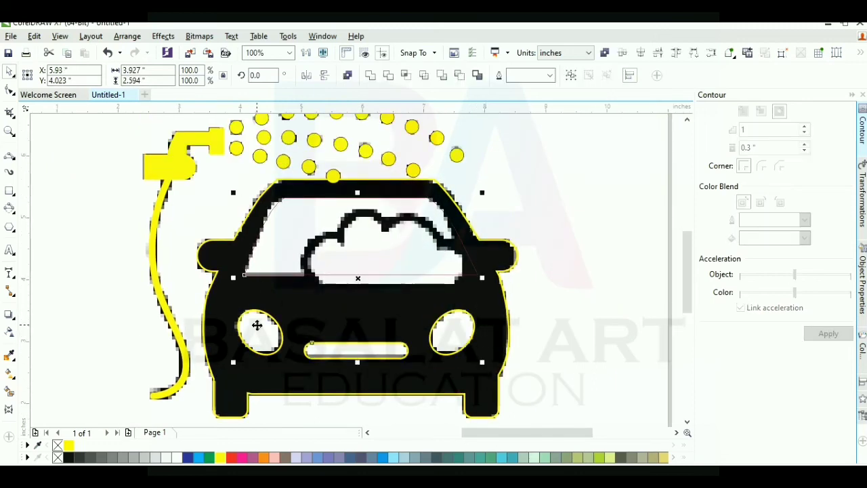
{"action": "left_click", "coordinate": [225, 310], "text": "shift"}
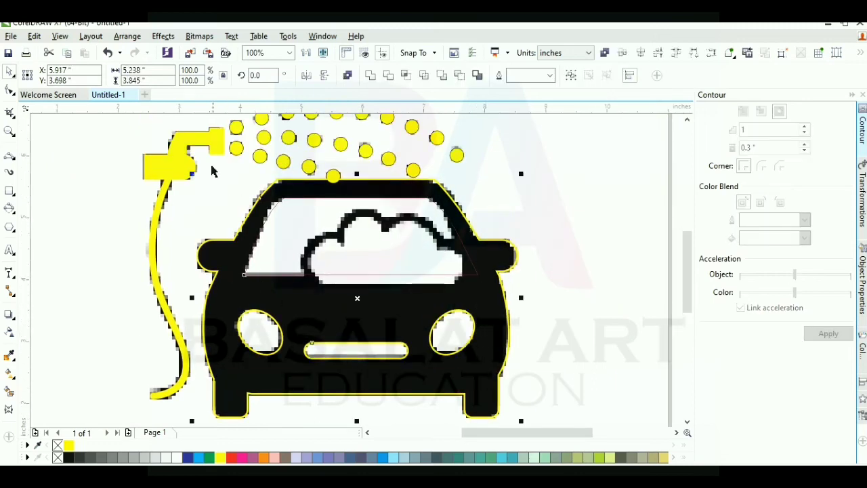
{"action": "left_click", "coordinate": [348, 76]}
{"action": "left_click", "coordinate": [428, 299]}
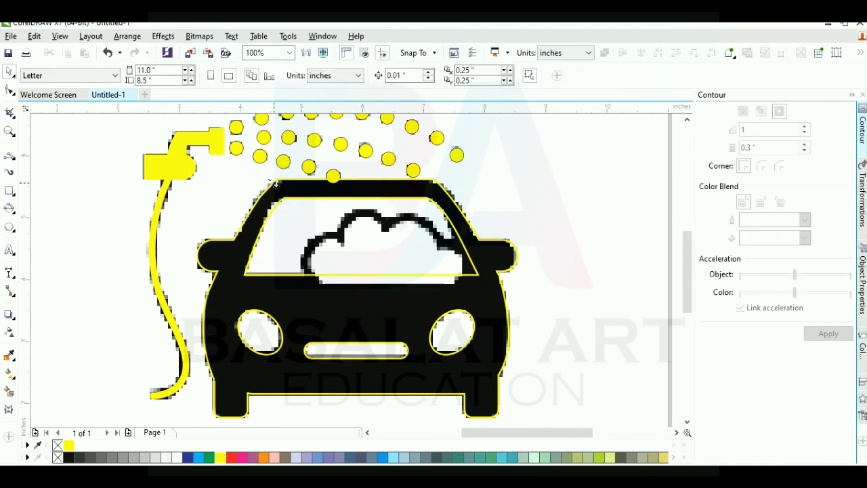
Trace the left side and the upper bumps of the white foam cloud in the windshield with connected 3-point curves.
{"action": "scroll", "coordinate": [517, 310], "scroll_direction": "up", "scroll_amount": 2}
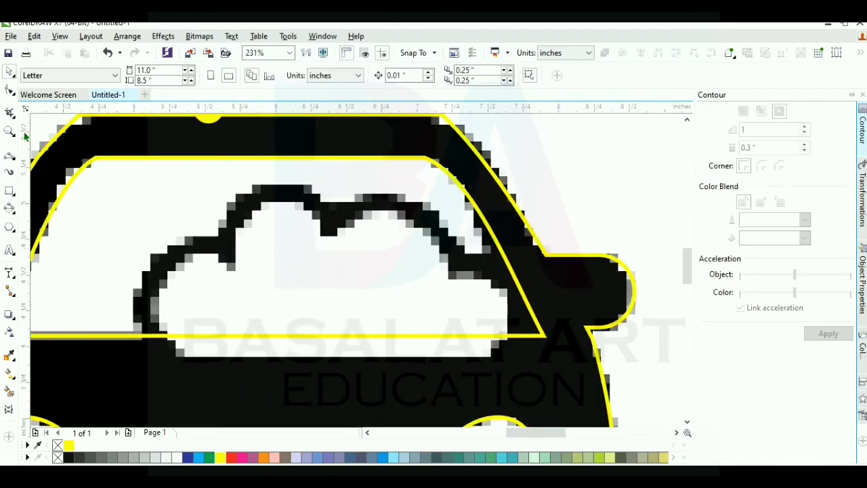
{"action": "left_click", "coordinate": [9, 155]}
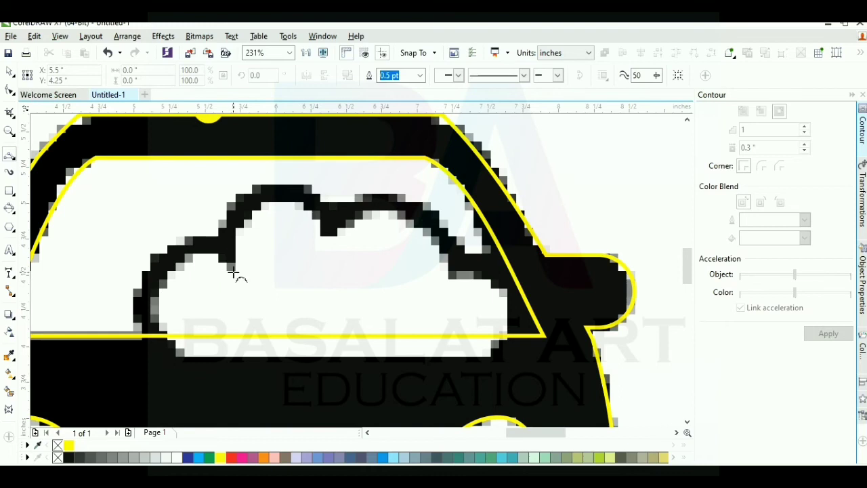
{"action": "left_click_drag", "start_coordinate": [234, 272], "coordinate": [180, 353]}
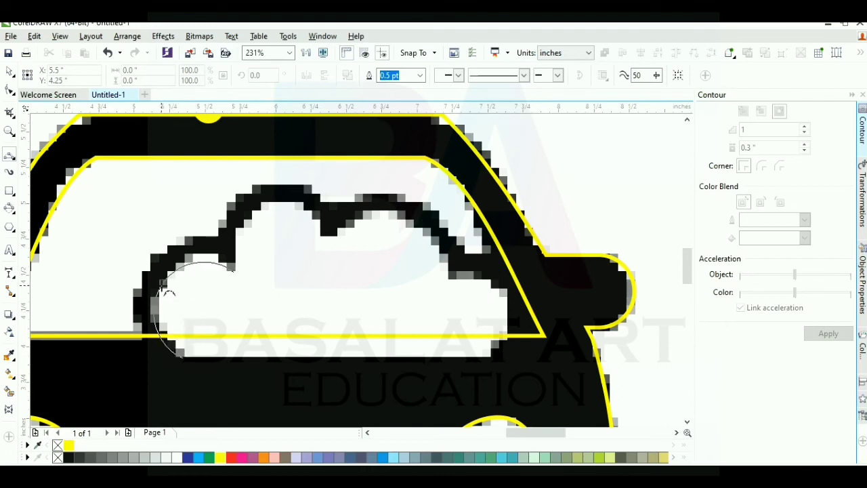
{"action": "left_click", "coordinate": [153, 308]}
{"action": "left_click_drag", "start_coordinate": [233, 271], "coordinate": [452, 279]}
{"action": "left_click", "coordinate": [269, 212]}
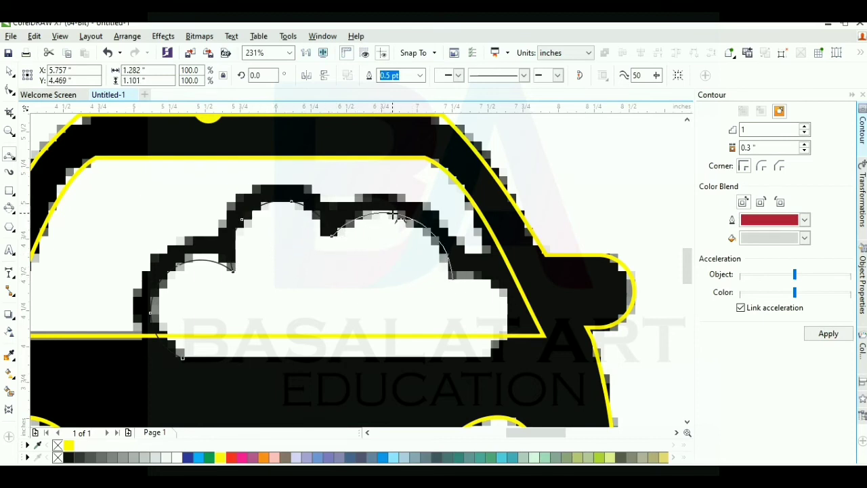
{"action": "left_click", "coordinate": [387, 216]}
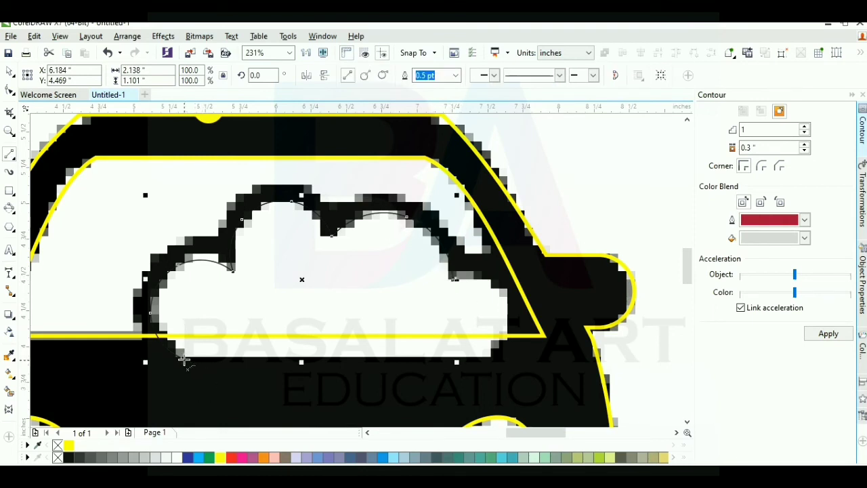
Draw a 2-point line along the cloud's flat base and close its right end with a 3-point curve.
{"action": "left_click", "coordinate": [12, 161]}
{"action": "left_click", "coordinate": [48, 180]}
{"action": "left_click_drag", "start_coordinate": [182, 358], "coordinate": [488, 393]}
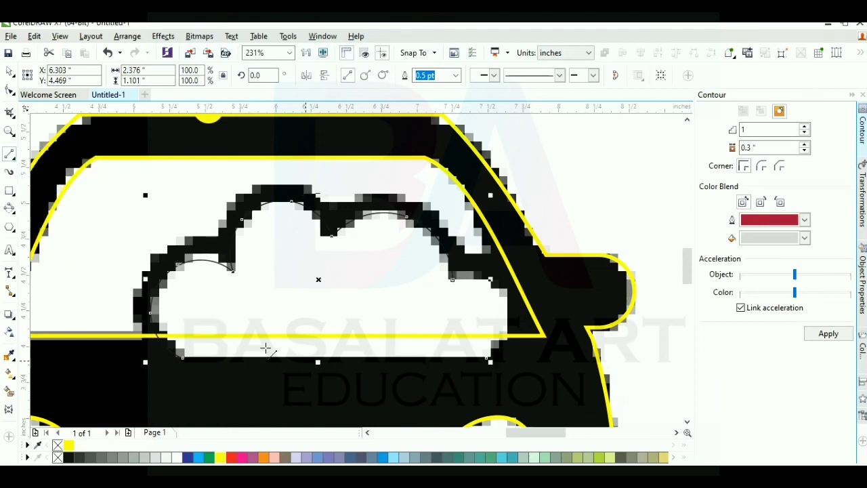
{"action": "left_click", "coordinate": [9, 156]}
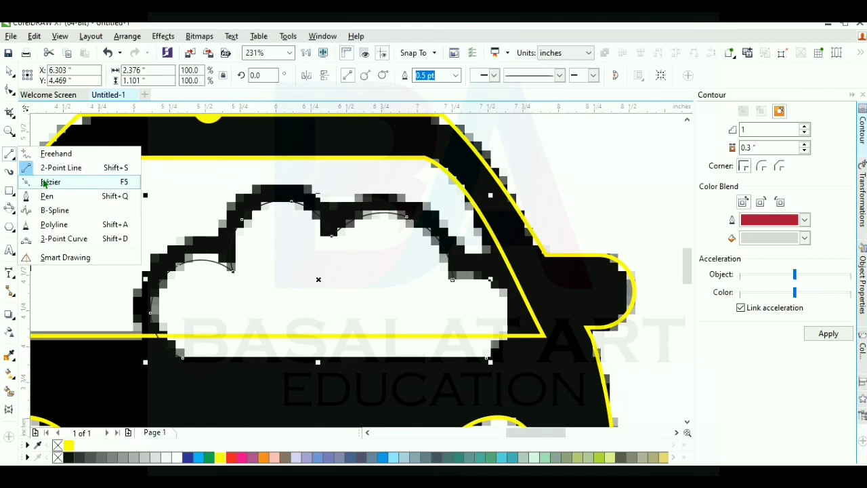
{"action": "left_click", "coordinate": [78, 235]}
{"action": "left_click_drag", "start_coordinate": [486, 360], "coordinate": [452, 278]}
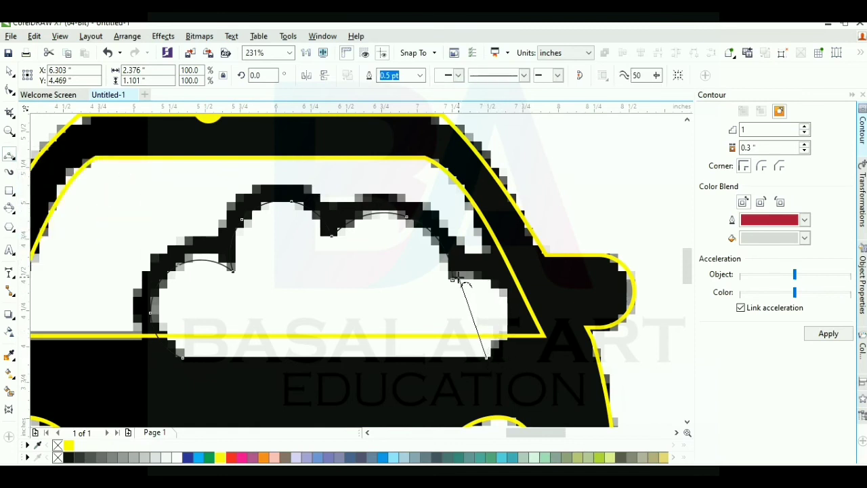
{"action": "left_click", "coordinate": [500, 297]}
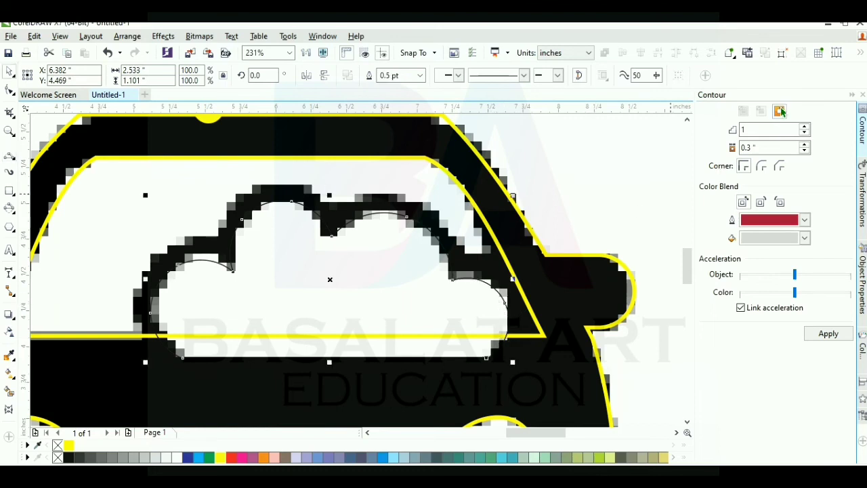
Apply a one-step outside contour to the cloud shape and reduce its offset to 0.15 inches.
{"action": "left_click", "coordinate": [828, 334]}
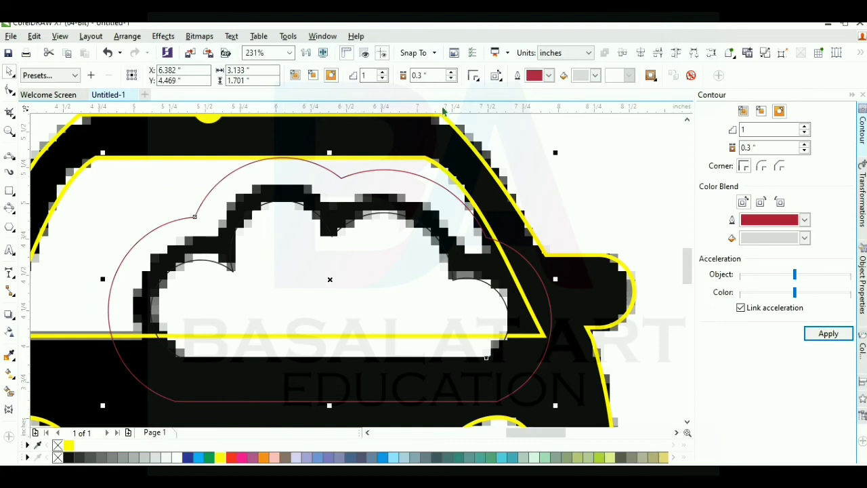
{"action": "left_click", "coordinate": [452, 79]}
{"action": "left_click", "coordinate": [452, 78]}
{"action": "left_click", "coordinate": [452, 79]}
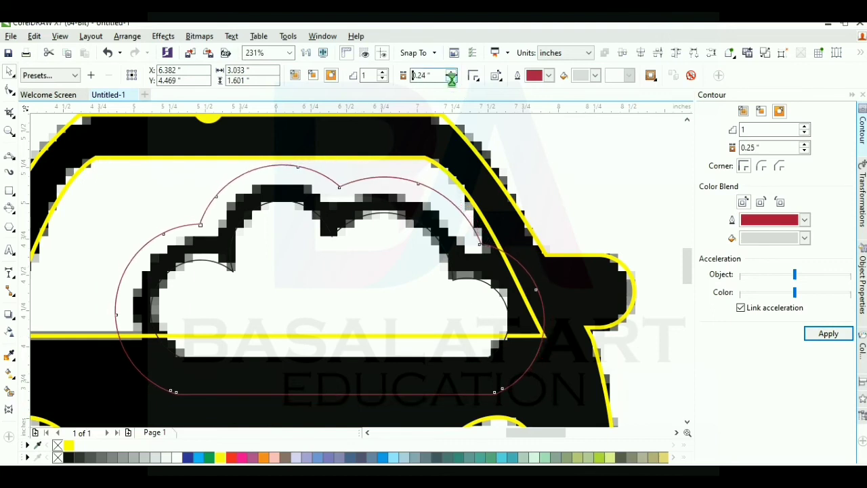
{"action": "left_click", "coordinate": [452, 79]}
{"action": "left_click", "coordinate": [451, 78]}
{"action": "left_click", "coordinate": [451, 79]}
{"action": "left_click", "coordinate": [452, 78]}
{"action": "left_click", "coordinate": [452, 79]}
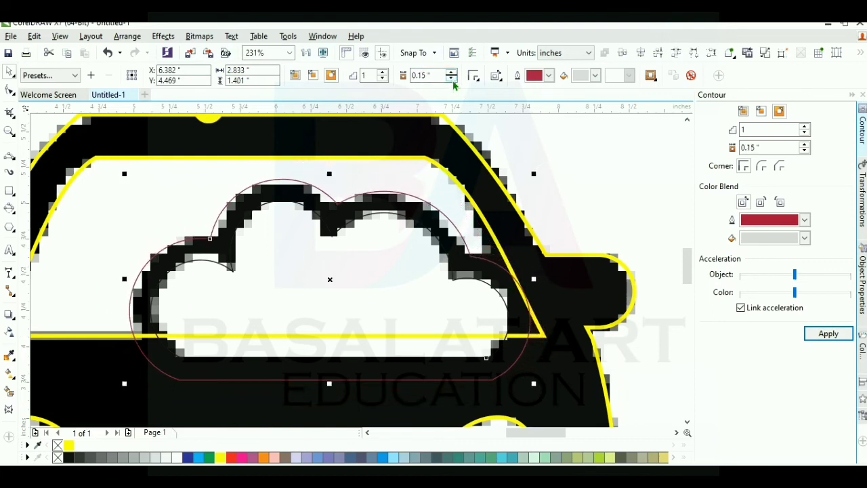
Set the cloud's contour offset to 0.13 inches and break the contour apart from the cloud shape.
{"action": "left_click", "coordinate": [451, 78]}
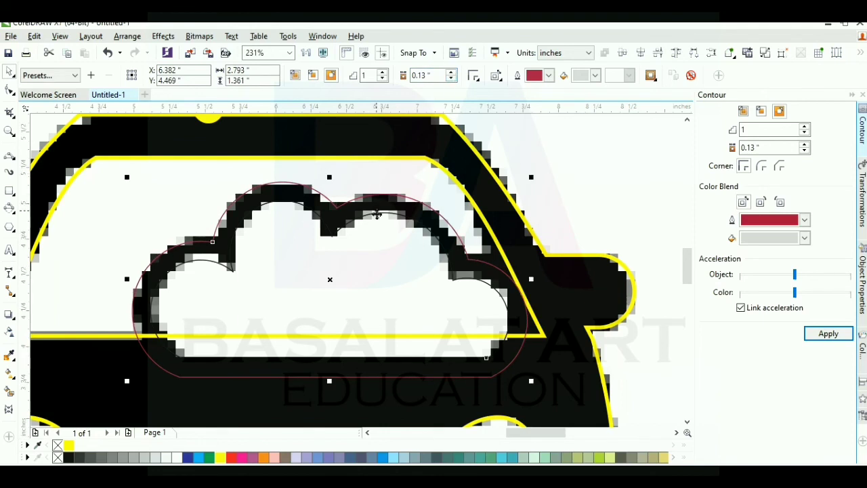
{"action": "right_click", "coordinate": [375, 227]}
{"action": "left_click", "coordinate": [428, 237]}
{"action": "left_click", "coordinate": [317, 197]}
{"action": "right_click", "coordinate": [312, 197]}
{"action": "left_click", "coordinate": [338, 218]}
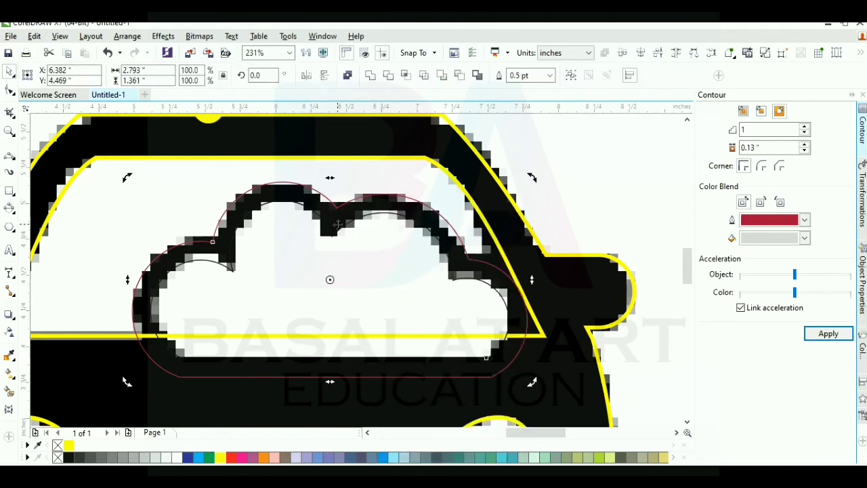
{"action": "scroll", "coordinate": [461, 265], "scroll_direction": "down", "scroll_amount": 4}
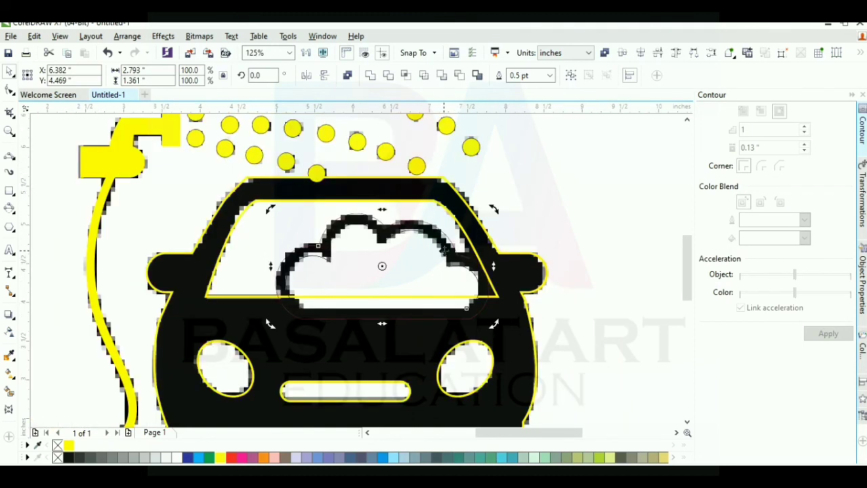
Move the pixelated car wash image out from under the traced shapes so it sits beside them on the left.
{"action": "left_click", "coordinate": [564, 261]}
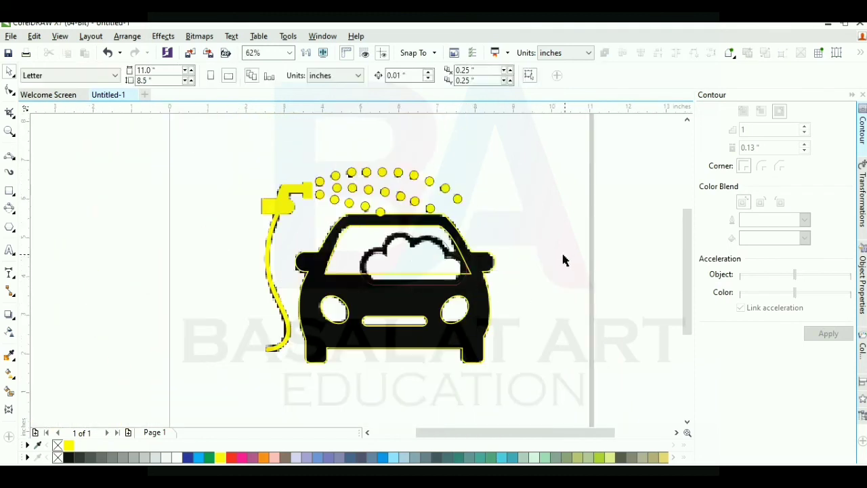
{"action": "left_click", "coordinate": [282, 242]}
{"action": "left_click_drag", "start_coordinate": [481, 225], "coordinate": [211, 233]}
{"action": "left_click", "coordinate": [339, 244]}
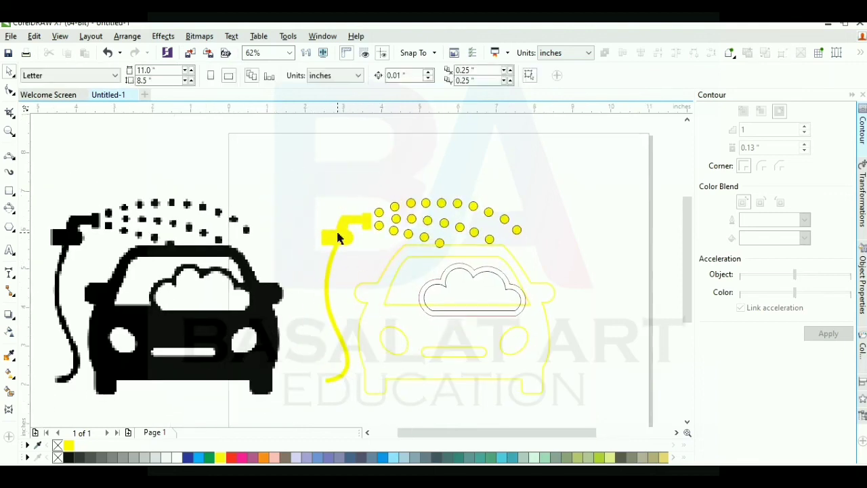
Fill the traced hose and spray gun with black, and combine all the yellow droplets into one black-filled object.
{"action": "left_click", "coordinate": [338, 237]}
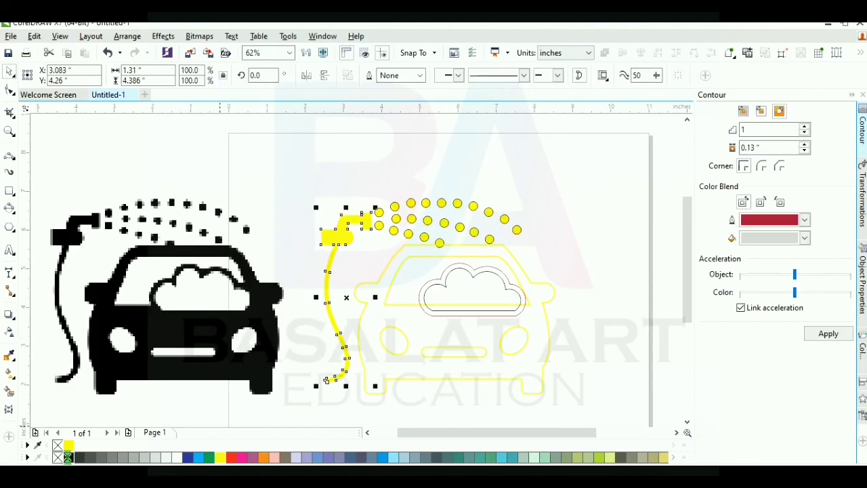
{"action": "left_click", "coordinate": [69, 457]}
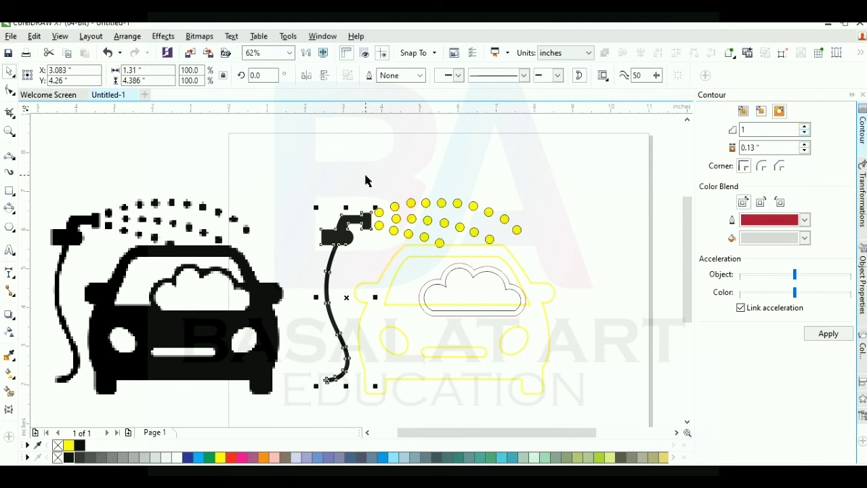
{"action": "left_click_drag", "start_coordinate": [360, 173], "coordinate": [540, 263]}
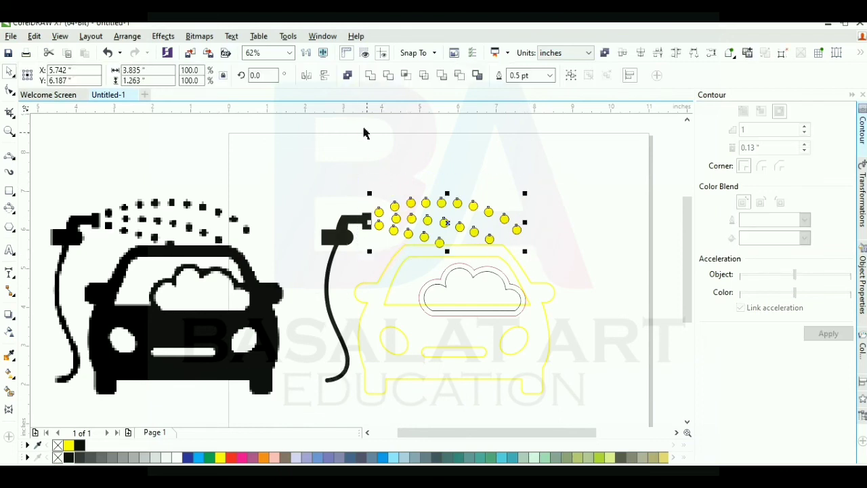
{"action": "left_click", "coordinate": [348, 75]}
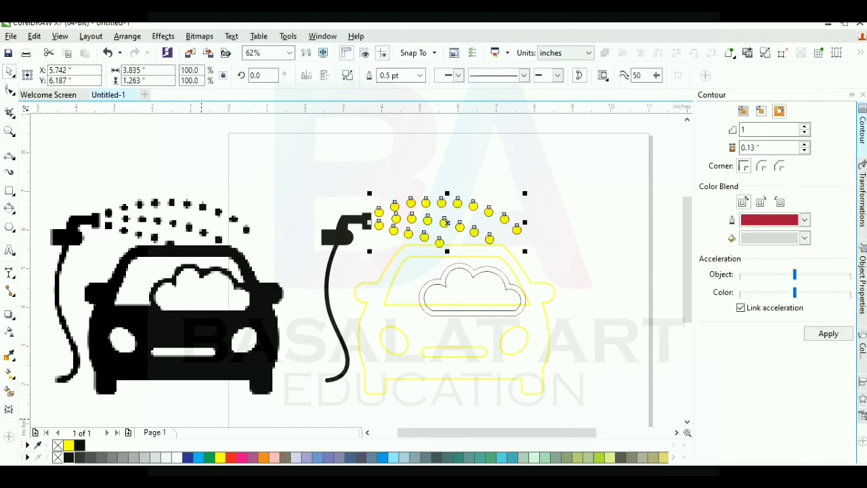
{"action": "left_click", "coordinate": [69, 457]}
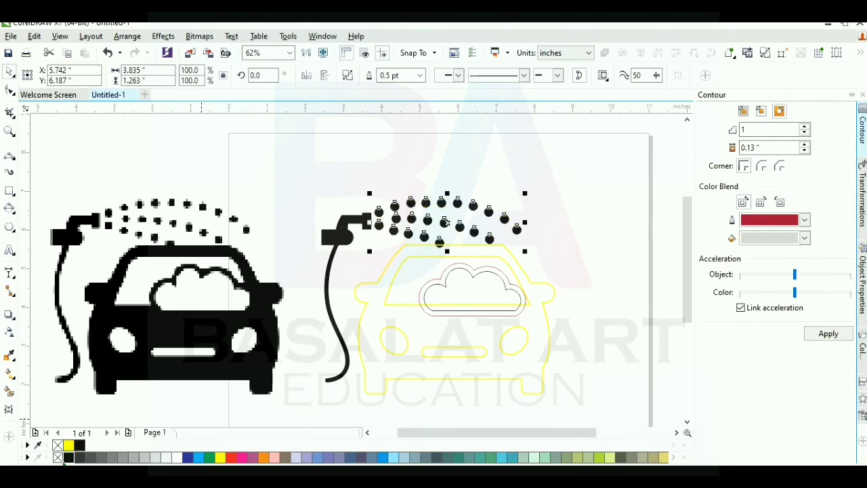
Fill the combined car body shape with black.
{"action": "left_click", "coordinate": [334, 237]}
{"action": "left_click", "coordinate": [394, 303]}
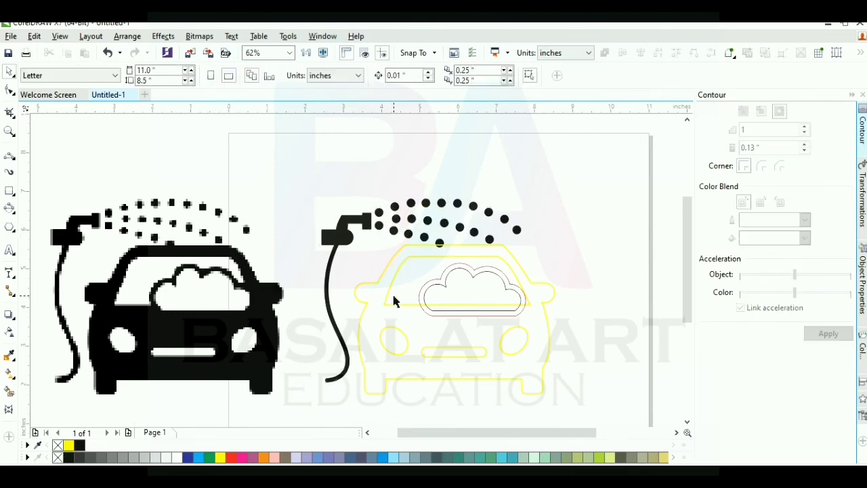
{"action": "left_click", "coordinate": [384, 309]}
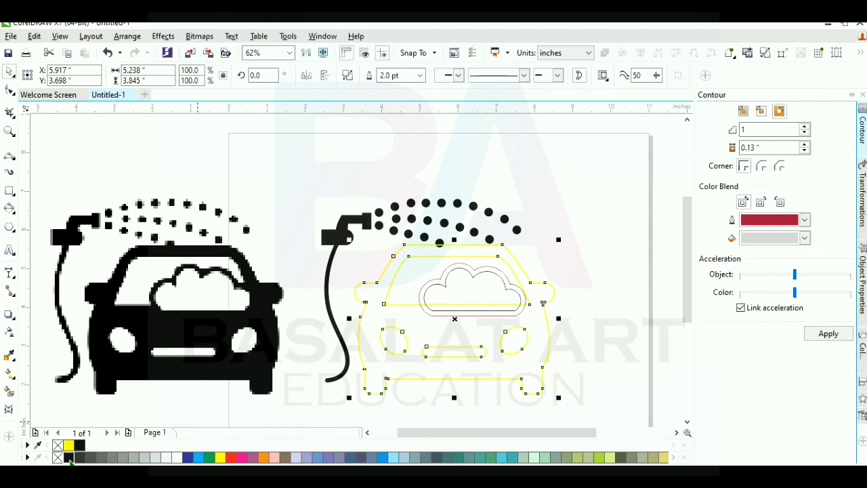
{"action": "left_click", "coordinate": [69, 458]}
Fill the inner cloud shape with white and the outer contour shape around it with black.
{"action": "left_click", "coordinate": [454, 284]}
{"action": "left_click", "coordinate": [455, 284]}
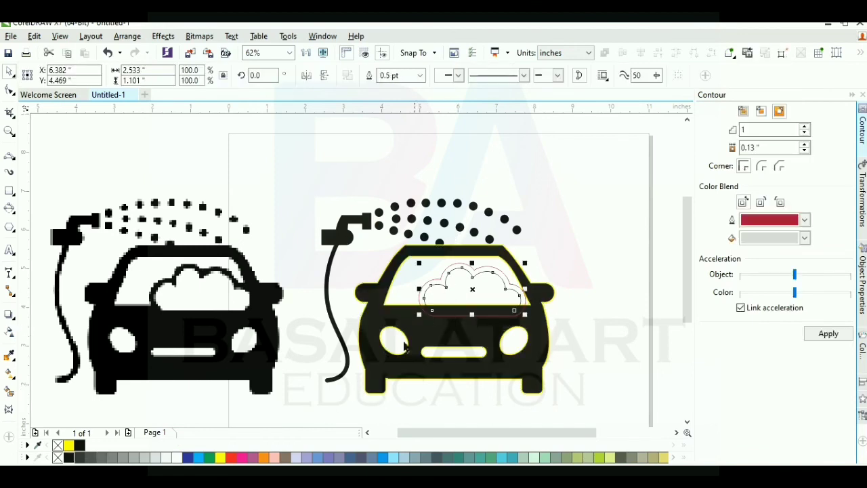
{"action": "left_click", "coordinate": [180, 458]}
{"action": "key", "text": "Escape"}
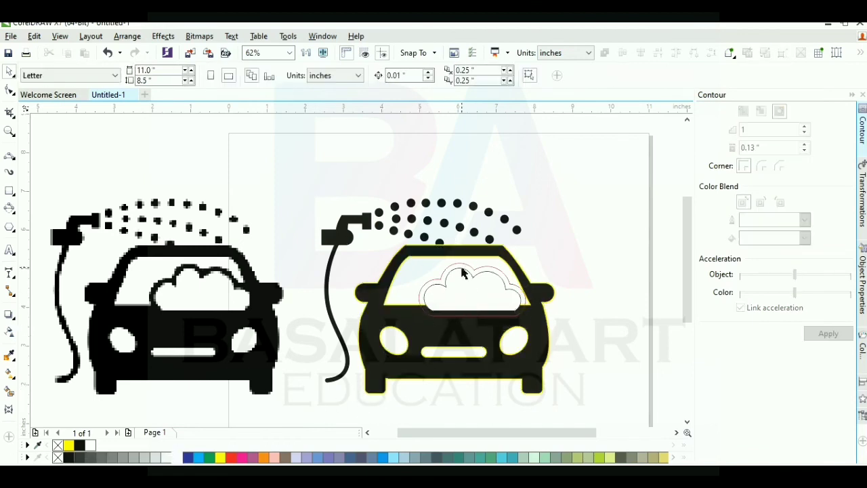
{"action": "left_click", "coordinate": [463, 269]}
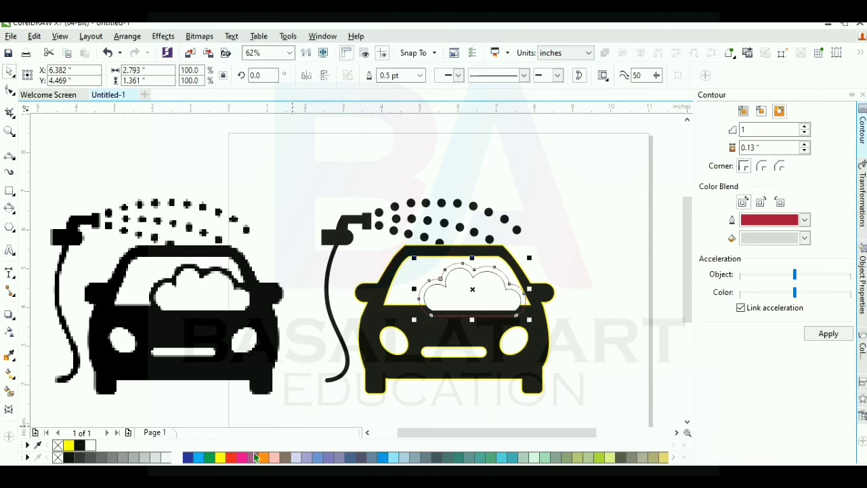
{"action": "right_click", "coordinate": [68, 457]}
{"action": "key", "text": "Escape"}
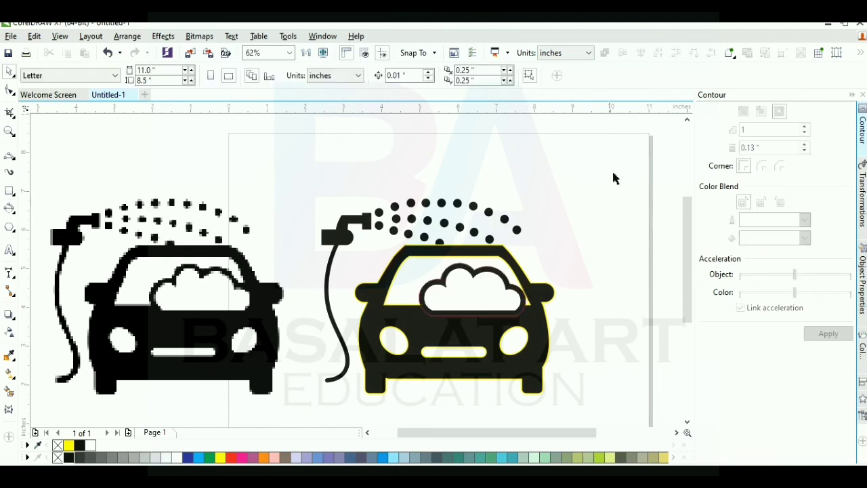
Set the outline width of all traced car wash shapes to None.
{"action": "mouse_move", "coordinate": [620, 155]}
{"action": "left_mouse_down"}
{"action": "mouse_move", "coordinate": [393, 353]}
{"action": "mouse_move", "coordinate": [280, 416]}
{"action": "left_mouse_up"}
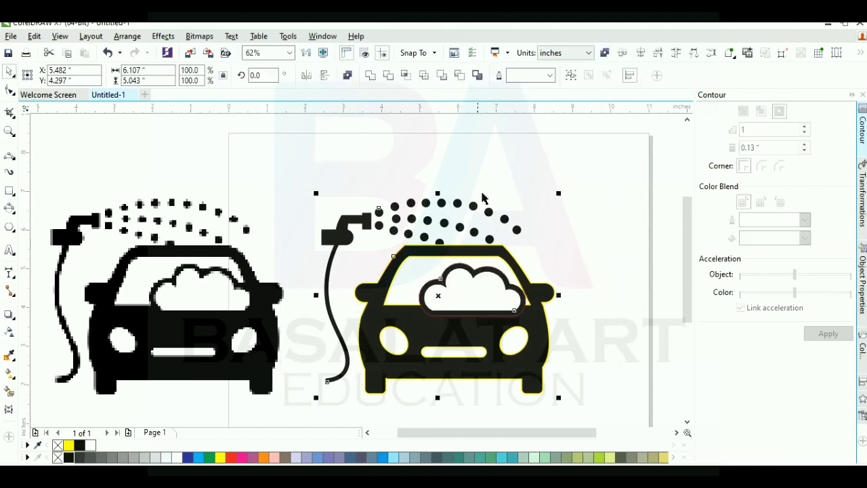
{"action": "left_click", "coordinate": [551, 75]}
{"action": "left_click", "coordinate": [544, 88]}
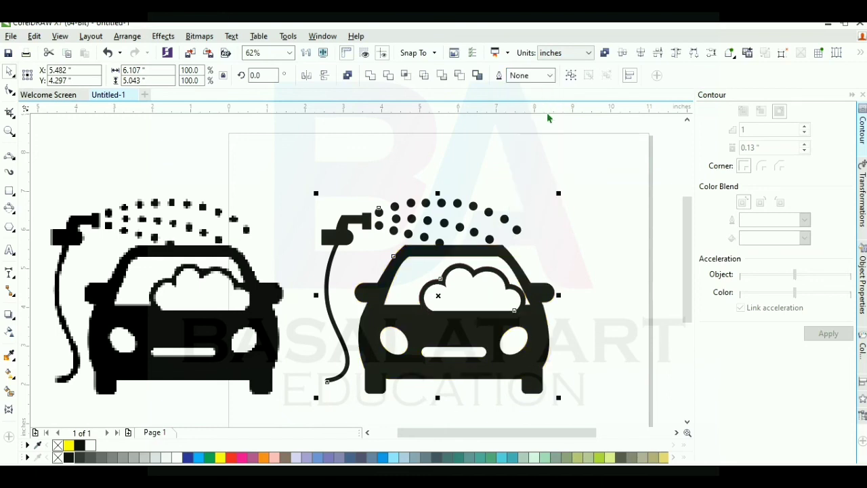
{"action": "left_click", "coordinate": [581, 174]}
{"action": "left_click_drag", "start_coordinate": [371, 367], "coordinate": [312, 397]}
{"action": "left_click", "coordinate": [470, 175]}
{"action": "scroll", "coordinate": [325, 201], "scroll_direction": "down", "scroll_amount": 1}
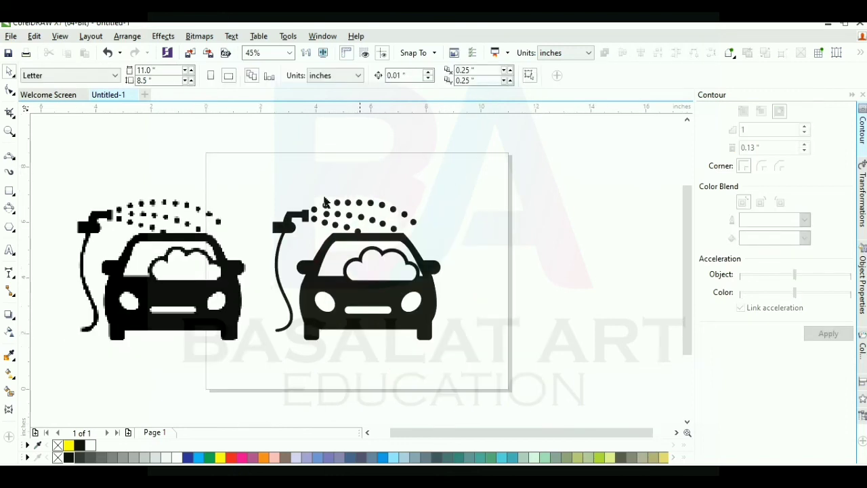
Move the original image and the traced artwork together onto the page and scale them down to about 10.5 inches wide.
{"action": "left_click_drag", "start_coordinate": [58, 158], "coordinate": [474, 375]}
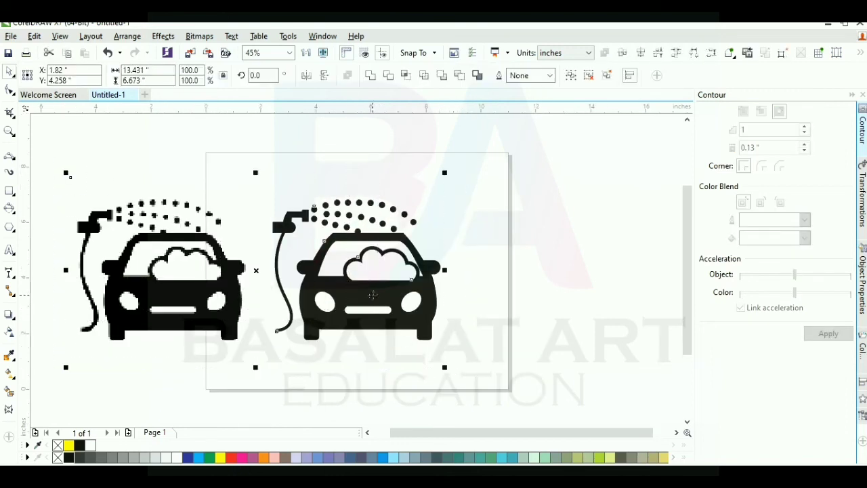
{"action": "left_click_drag", "start_coordinate": [371, 296], "coordinate": [412, 296]}
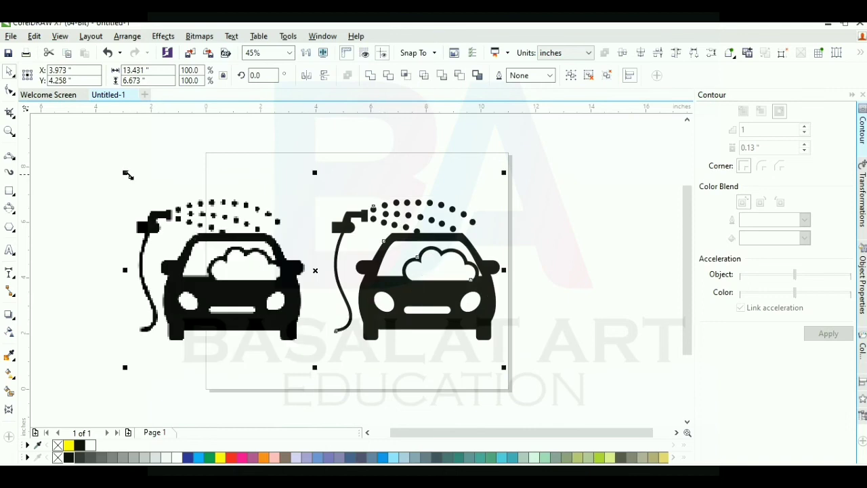
{"action": "left_click_drag", "start_coordinate": [128, 175], "coordinate": [210, 215]}
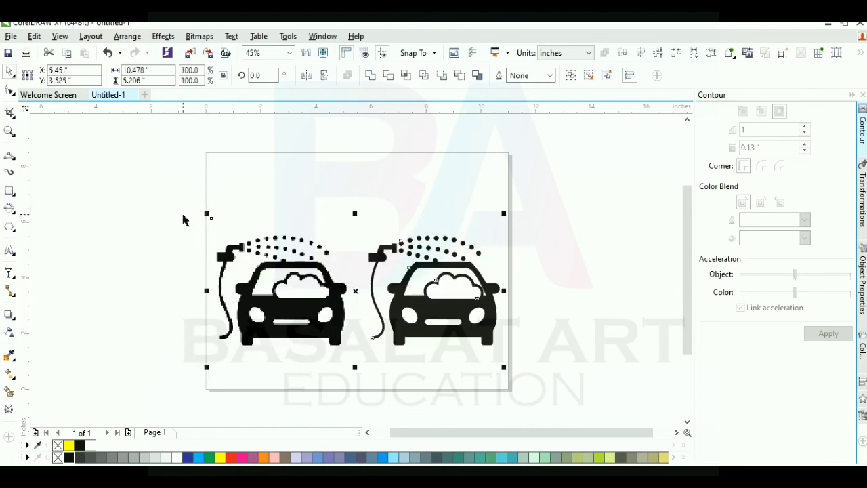
{"action": "left_click", "coordinate": [183, 219]}
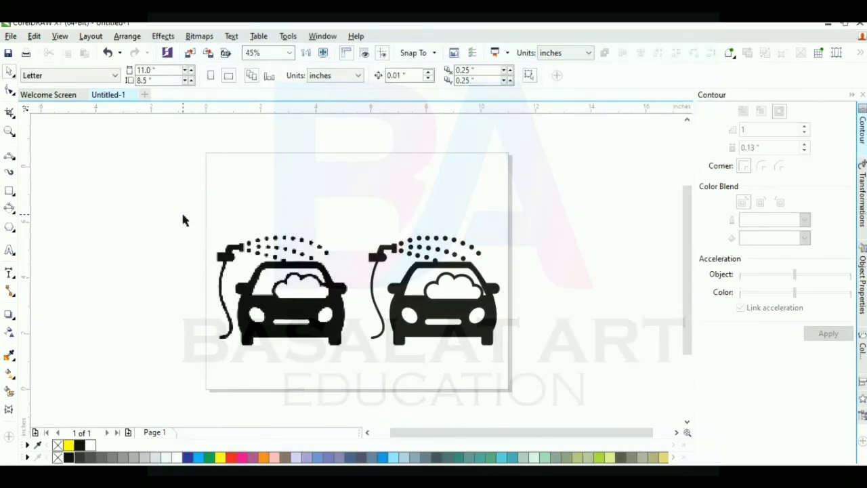